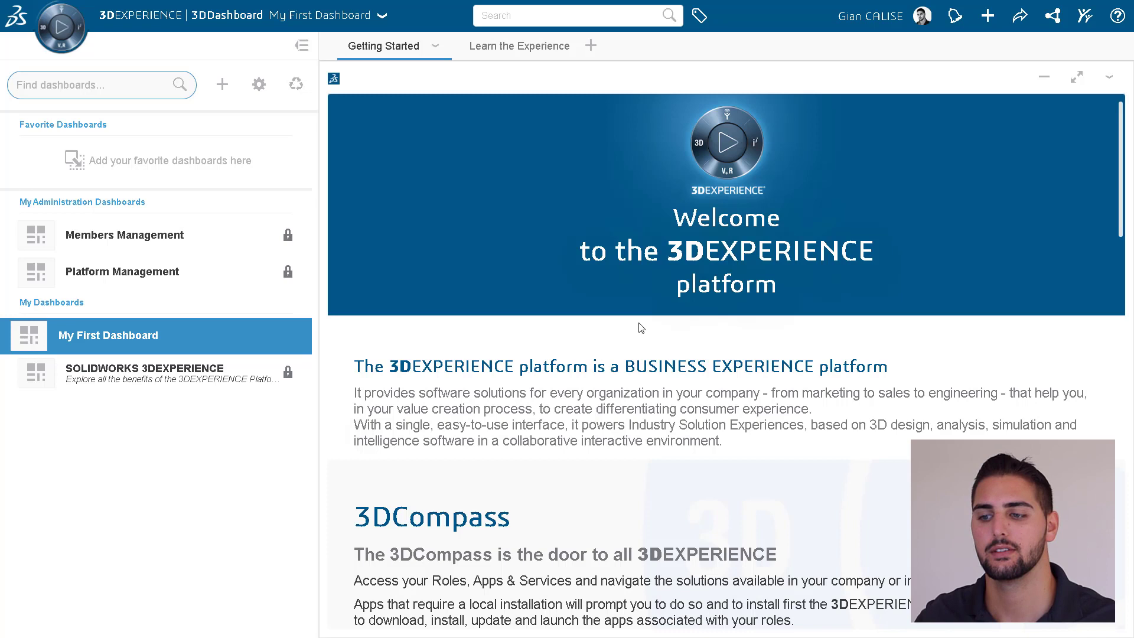
Create a new dashboard named 'Introduction to Mechanical Design'.
{"action": "left_click", "coordinate": [222, 86]}
{"action": "type", "text": "Introducti"}
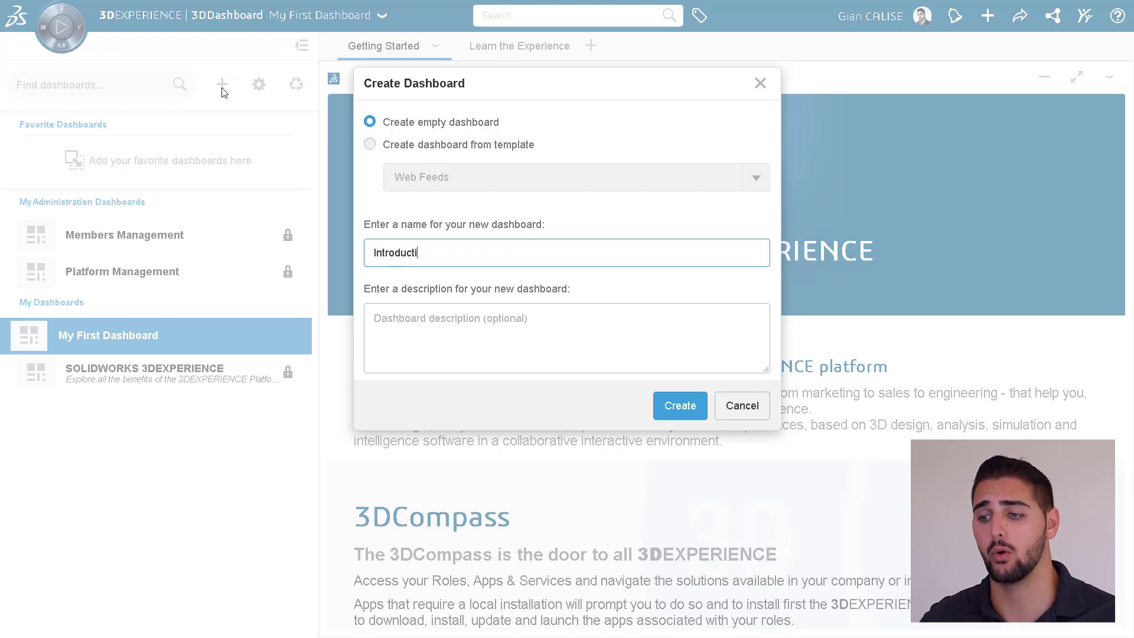
{"action": "type", "text": "on to Mechanical Design"}
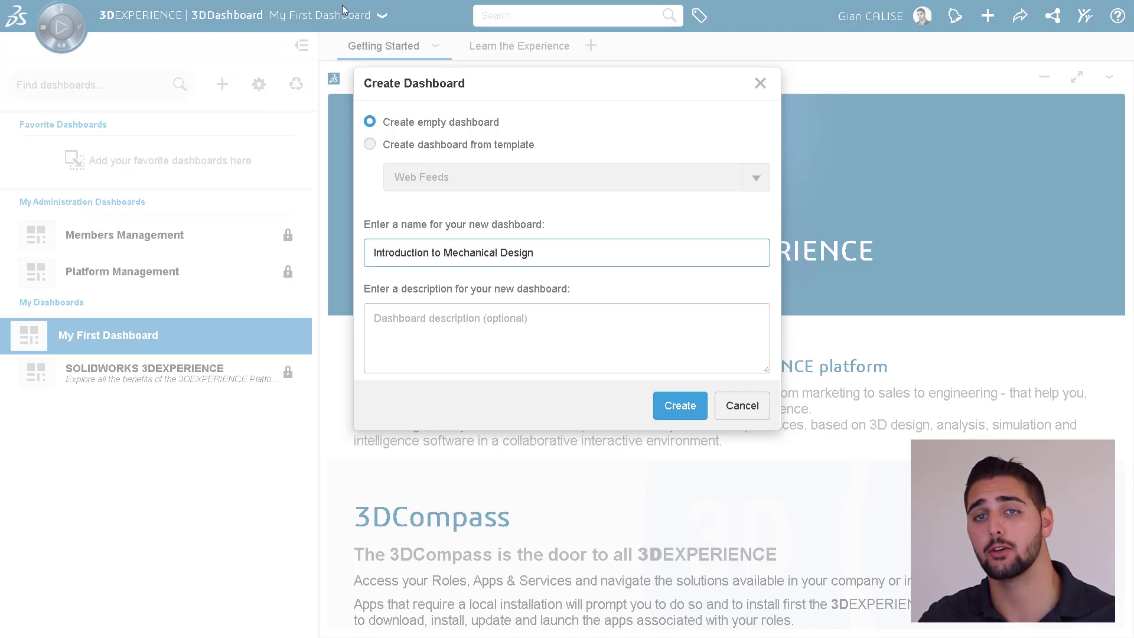
{"action": "left_click", "coordinate": [680, 411]}
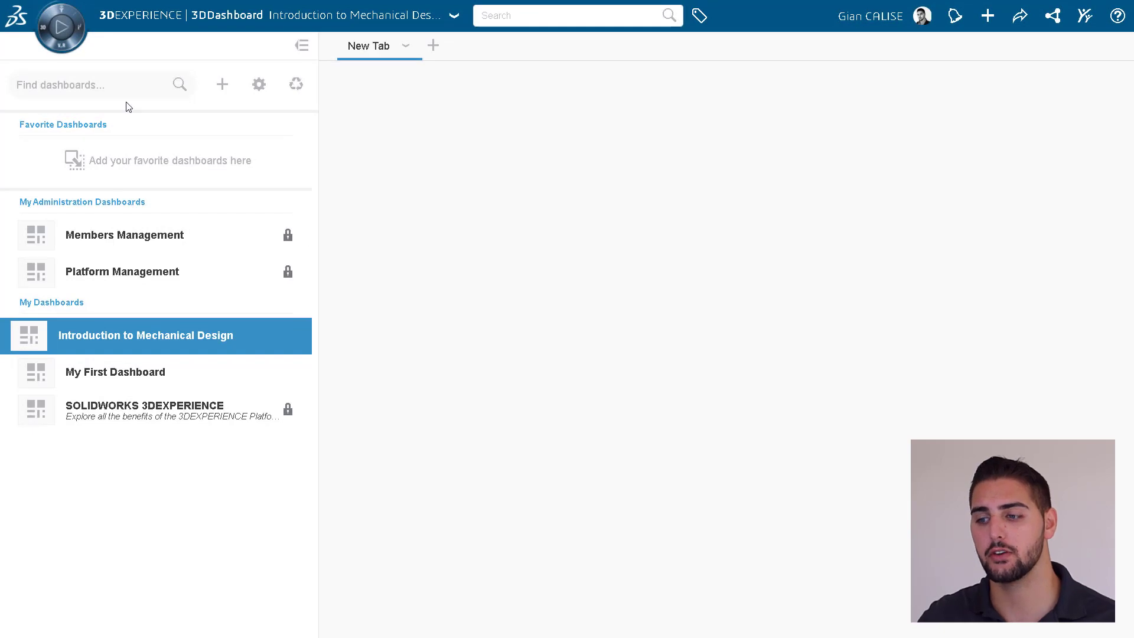
Add a 3DDrive widget fitted to the full tab and rename the tab 'Course Materials'.
{"action": "left_click", "coordinate": [72, 40]}
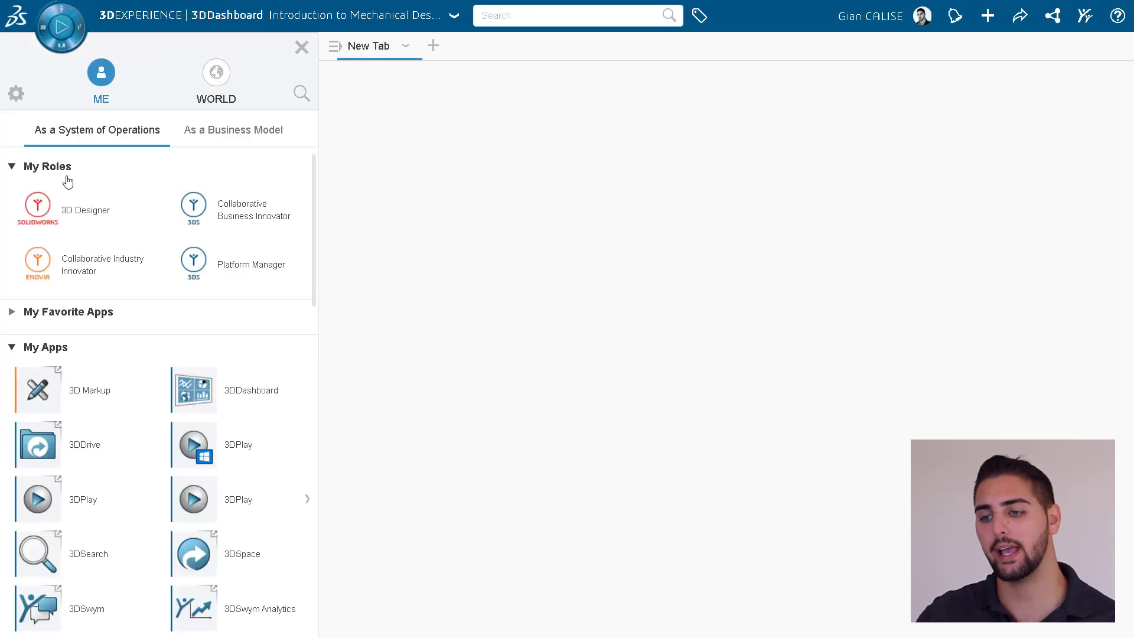
{"action": "left_click_drag", "start_coordinate": [39, 446], "coordinate": [427, 266]}
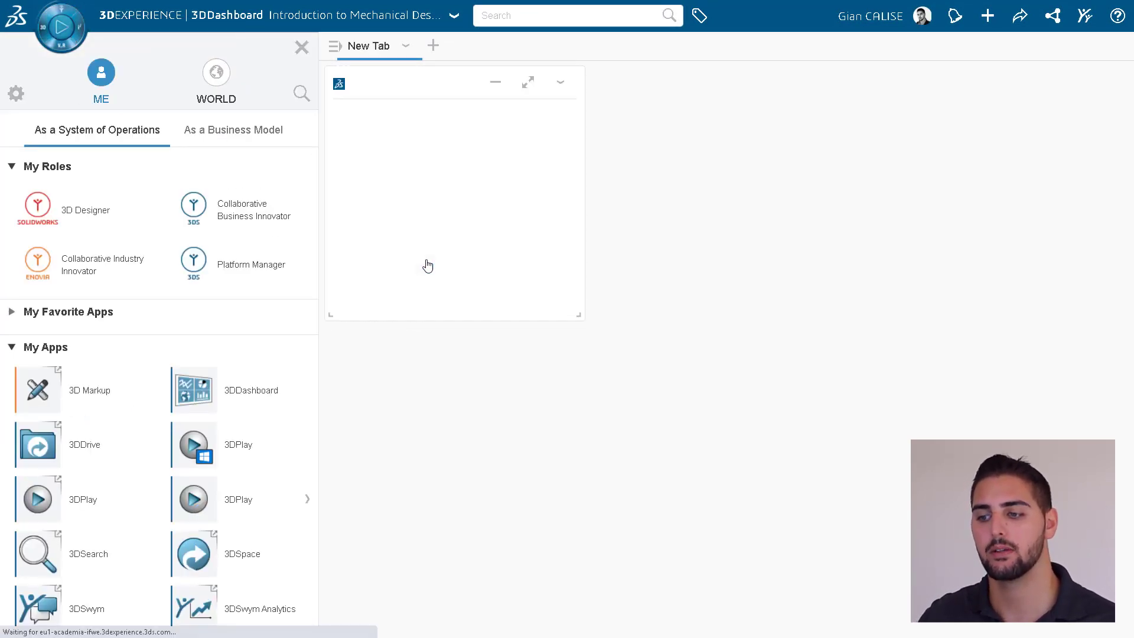
{"action": "left_click", "coordinate": [406, 46]}
{"action": "left_click", "coordinate": [438, 203]}
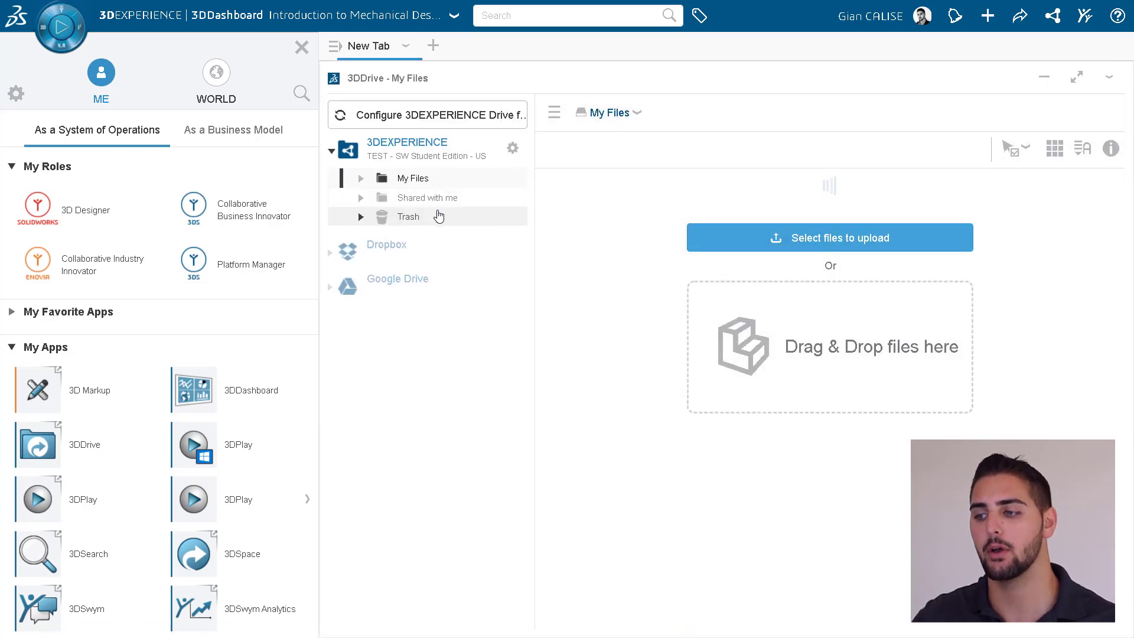
{"action": "double_click", "coordinate": [385, 46]}
{"action": "type", "text": "Course Materials"}
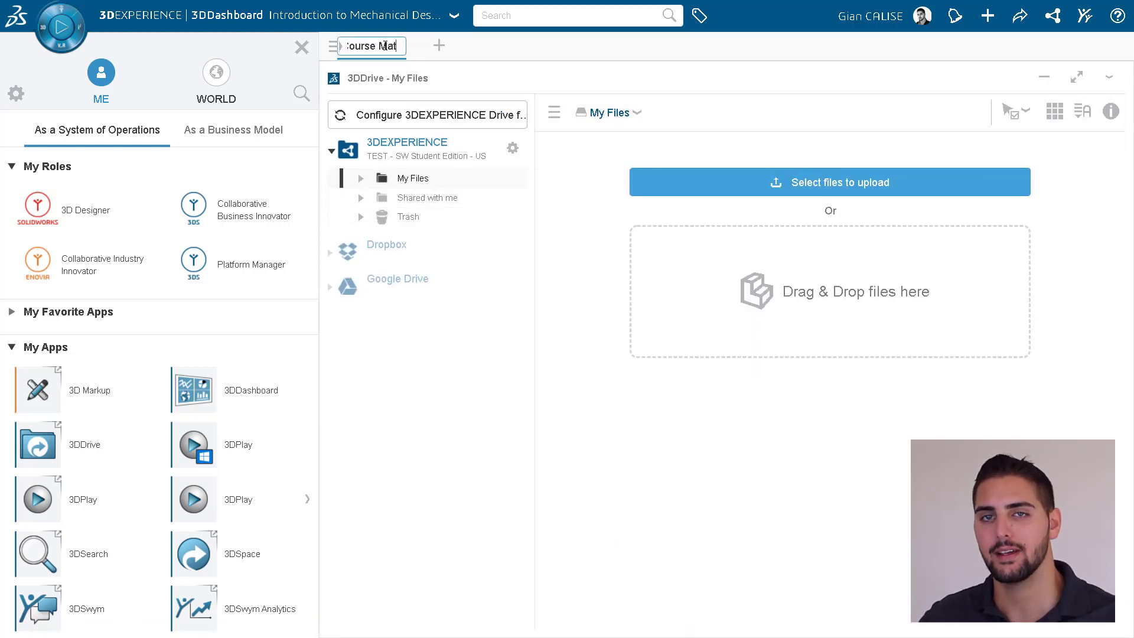
{"action": "key", "text": "Return"}
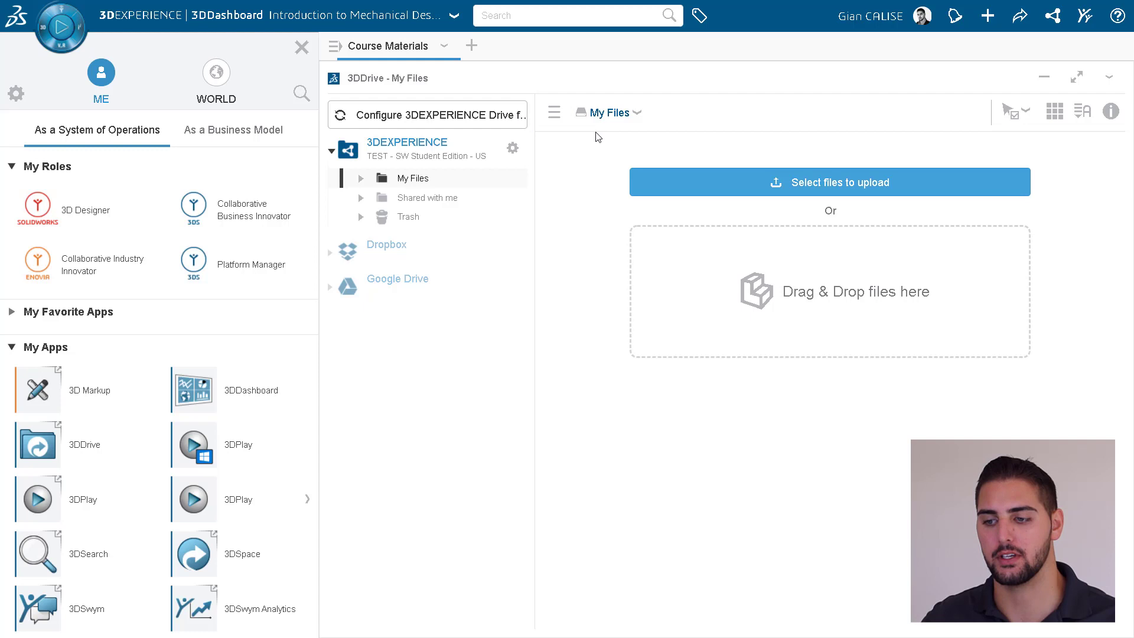
Create a new folder named 'Course Materials' in My Files.
{"action": "left_click", "coordinate": [637, 114]}
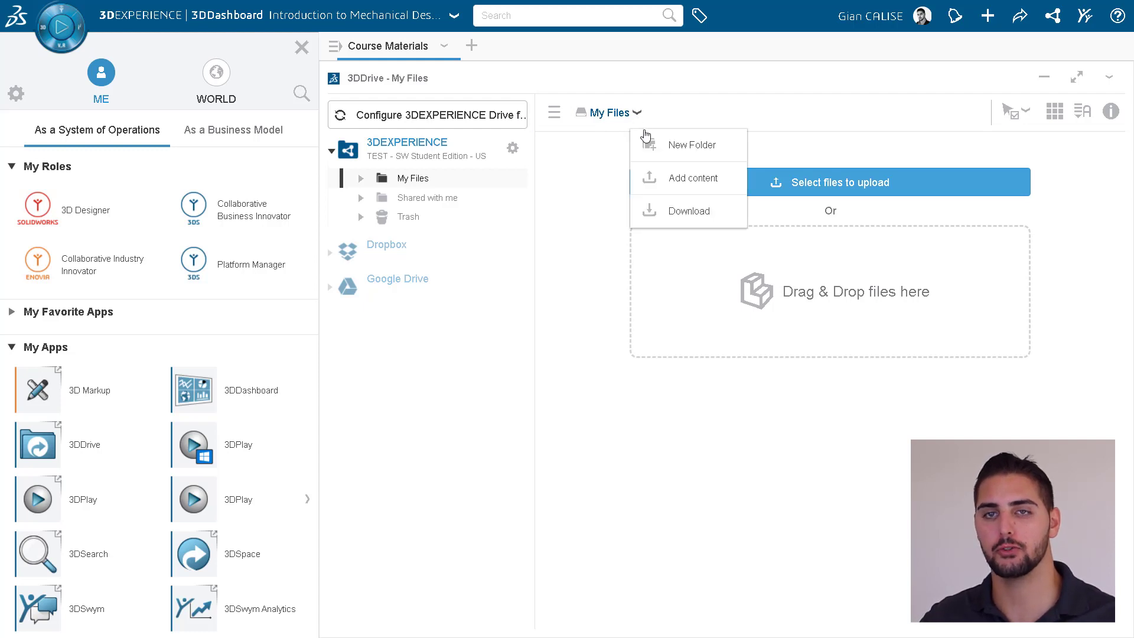
{"action": "left_click", "coordinate": [655, 145]}
{"action": "type", "text": "Co"}
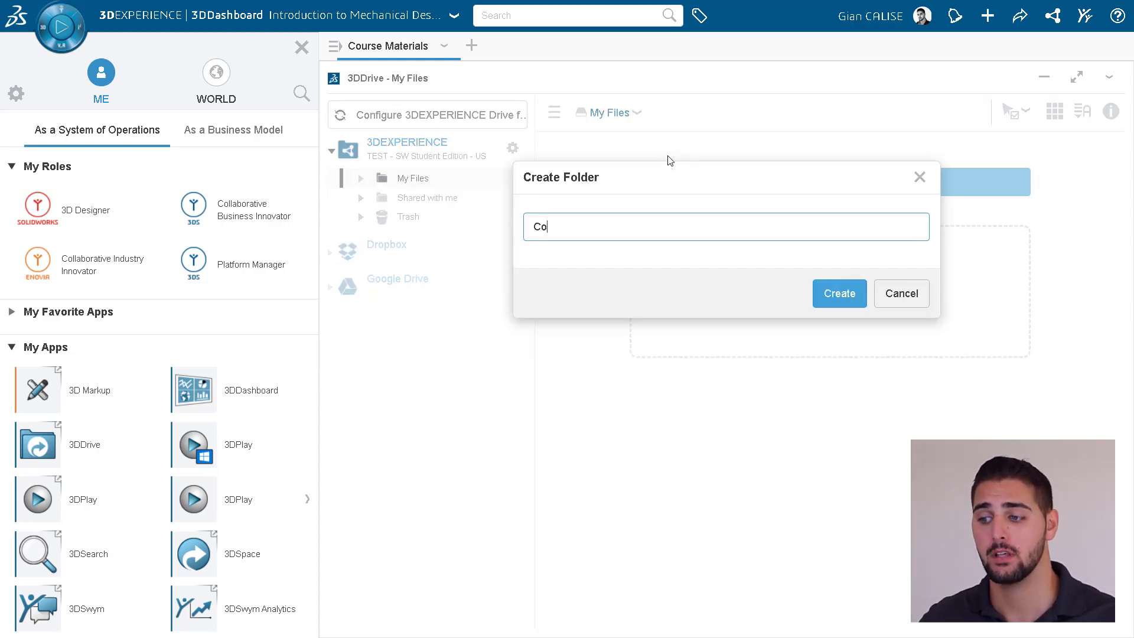
{"action": "type", "text": "urse Materials"}
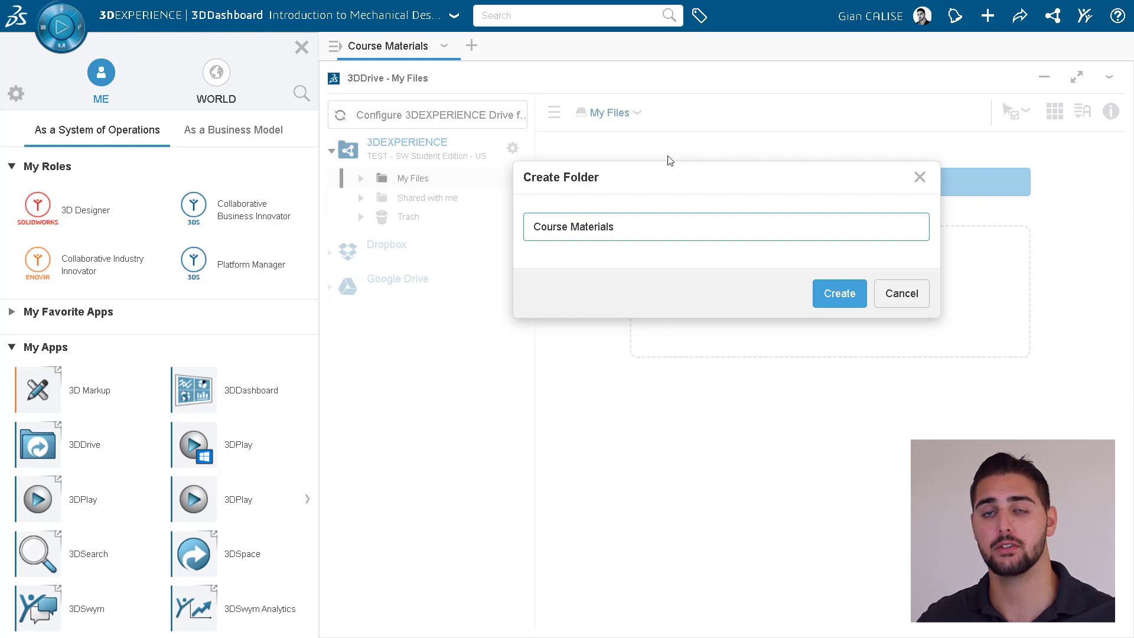
{"action": "left_click", "coordinate": [827, 294]}
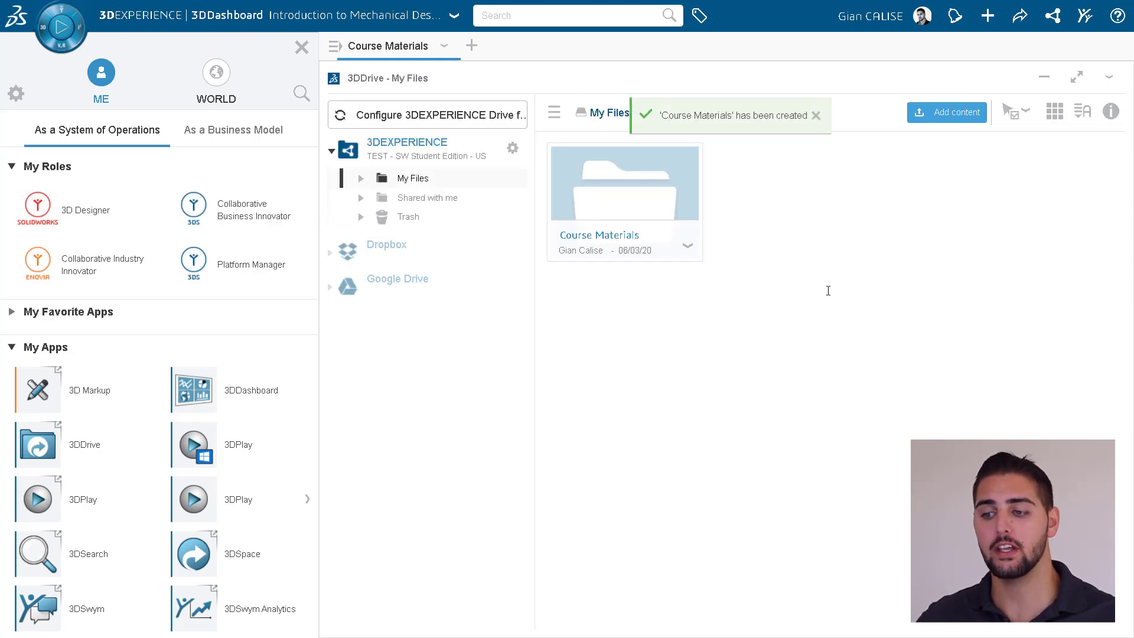
Upload Course Syllabus.pdf into the Course Materials folder, then close its Share dialog without sharing.
{"action": "double_click", "coordinate": [658, 235]}
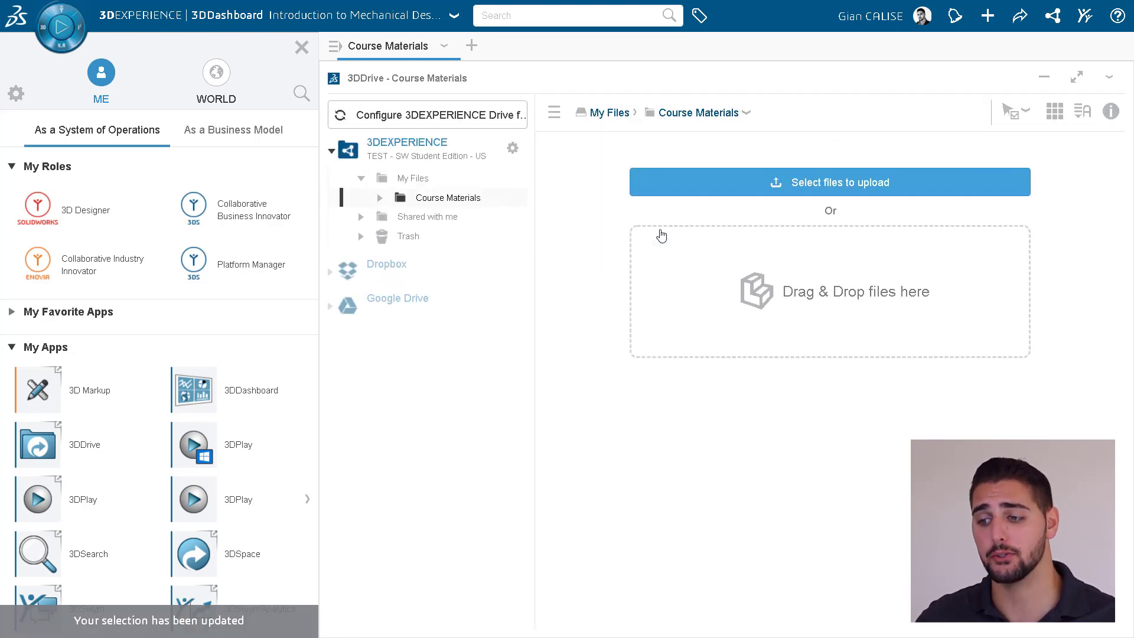
{"action": "left_click_drag", "start_coordinate": [1133, 307], "coordinate": [825, 375]}
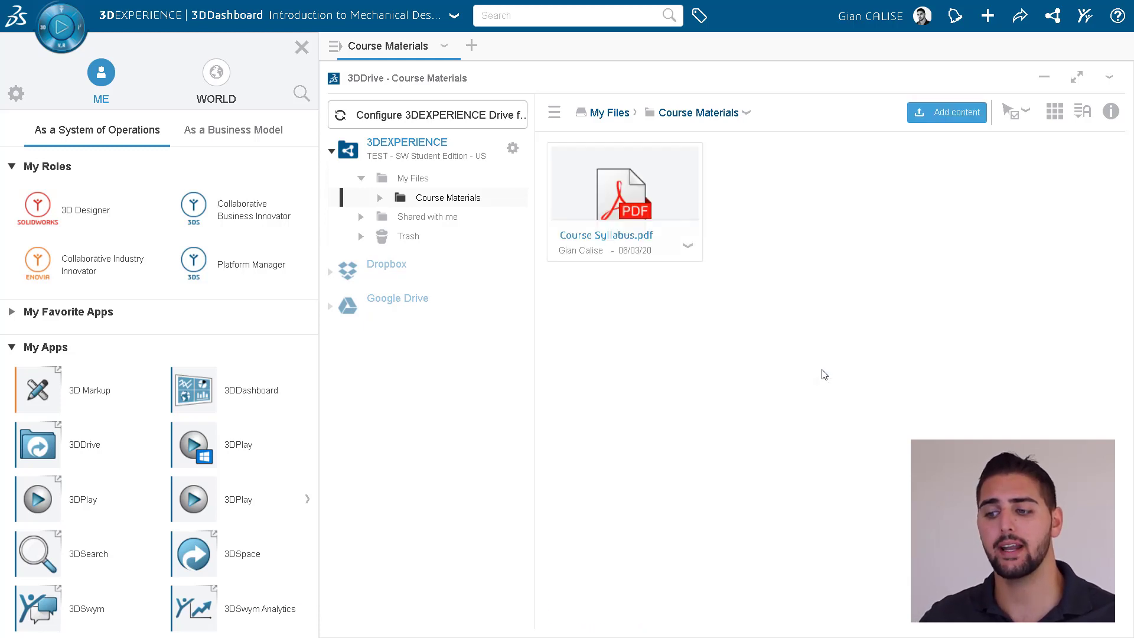
{"action": "left_click", "coordinate": [747, 114]}
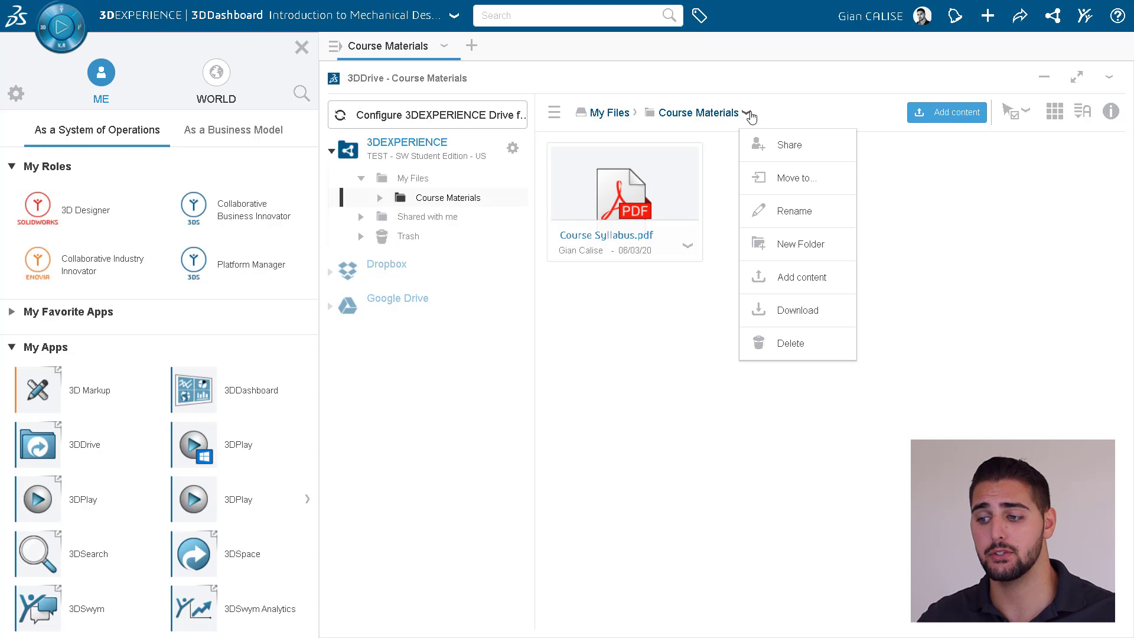
{"action": "left_click", "coordinate": [774, 145]}
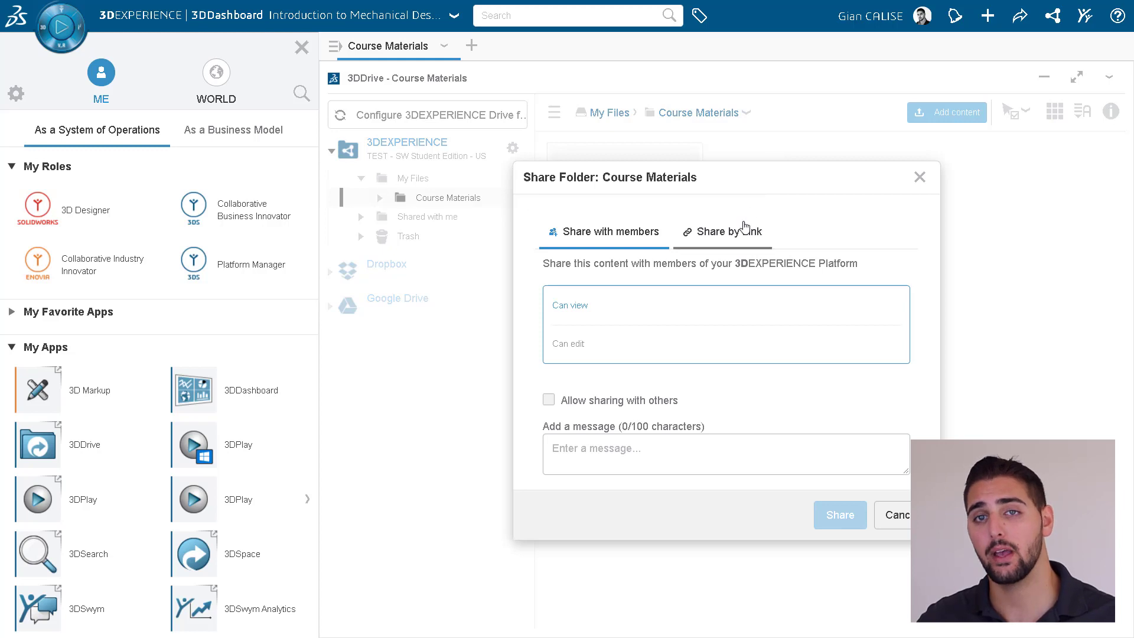
{"action": "left_click", "coordinate": [734, 236]}
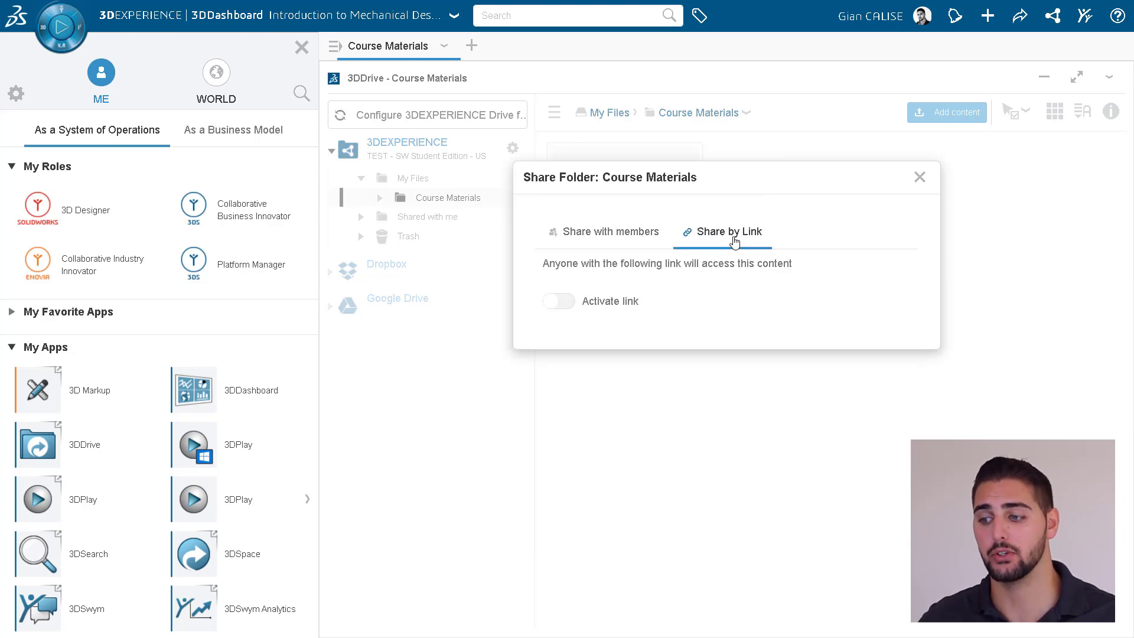
{"action": "left_click", "coordinate": [621, 242]}
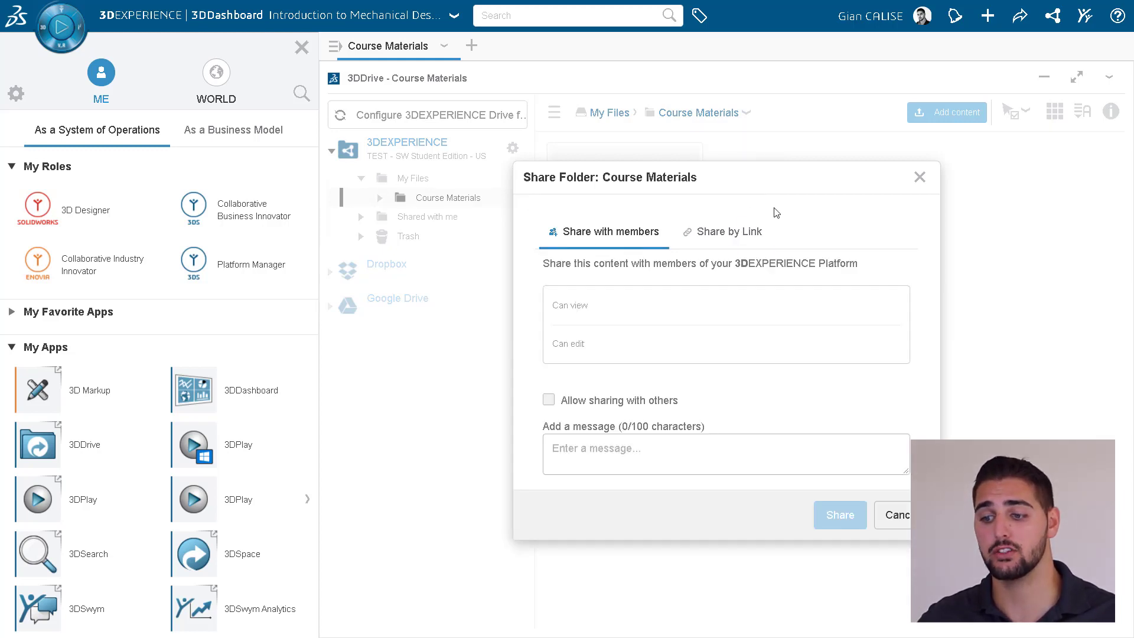
{"action": "left_click", "coordinate": [676, 305]}
{"action": "type", "text": "gian"}
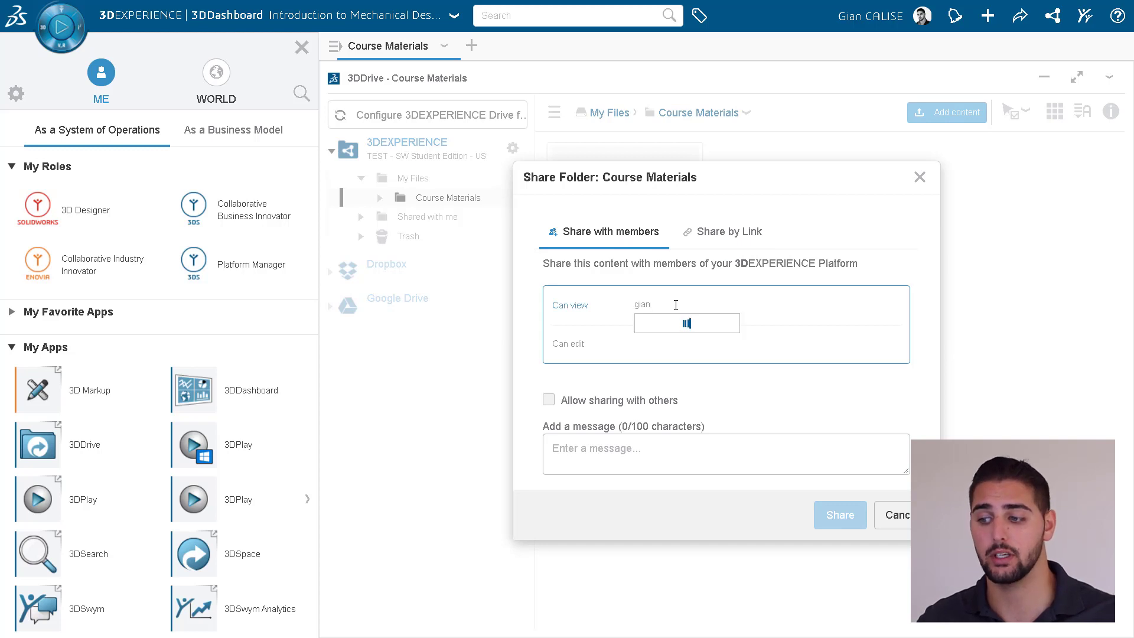
{"action": "left_click", "coordinate": [680, 328]}
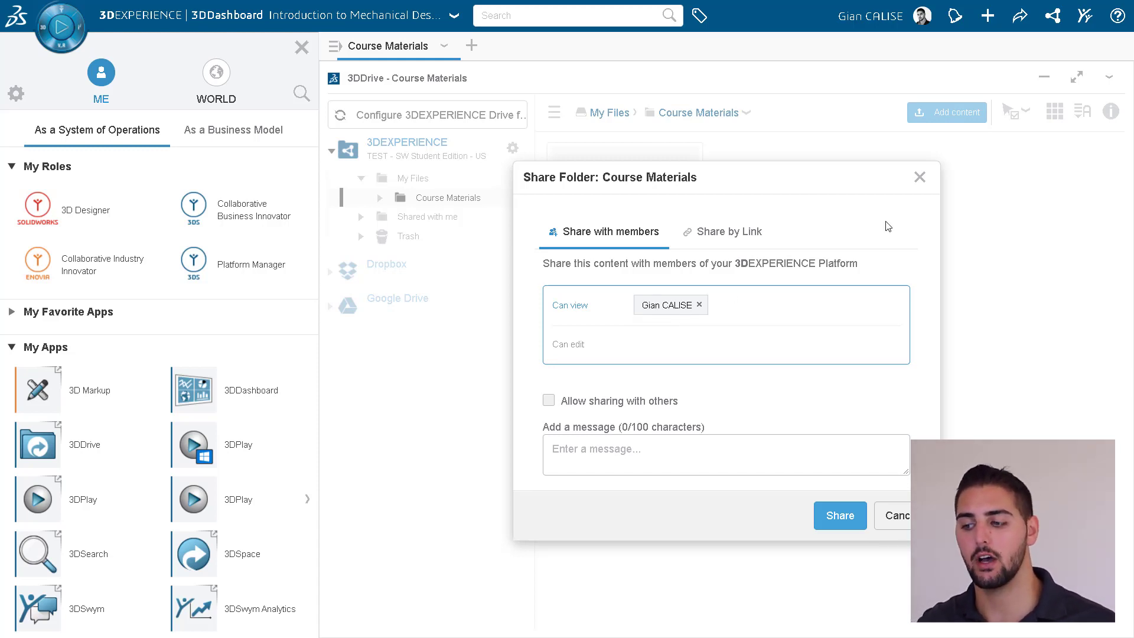
{"action": "left_click", "coordinate": [919, 177]}
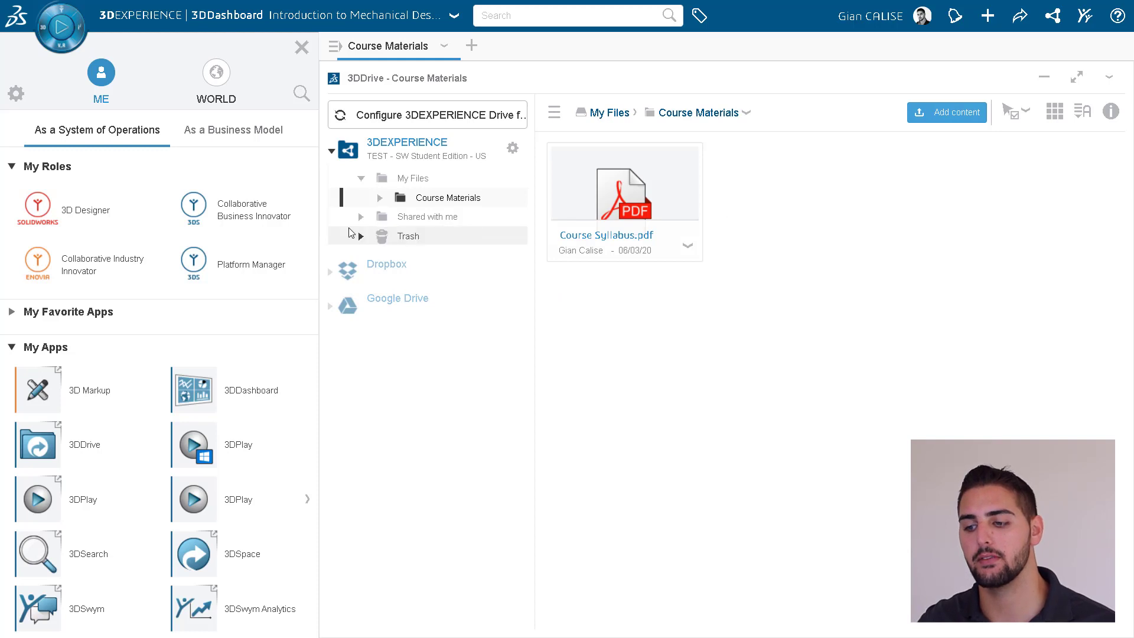
In User Groups, create 'Fall Semester 2020' described as 'Intro to Mechanical Design Course taught in the Fall of 2020'.
{"action": "left_click", "coordinate": [192, 212]}
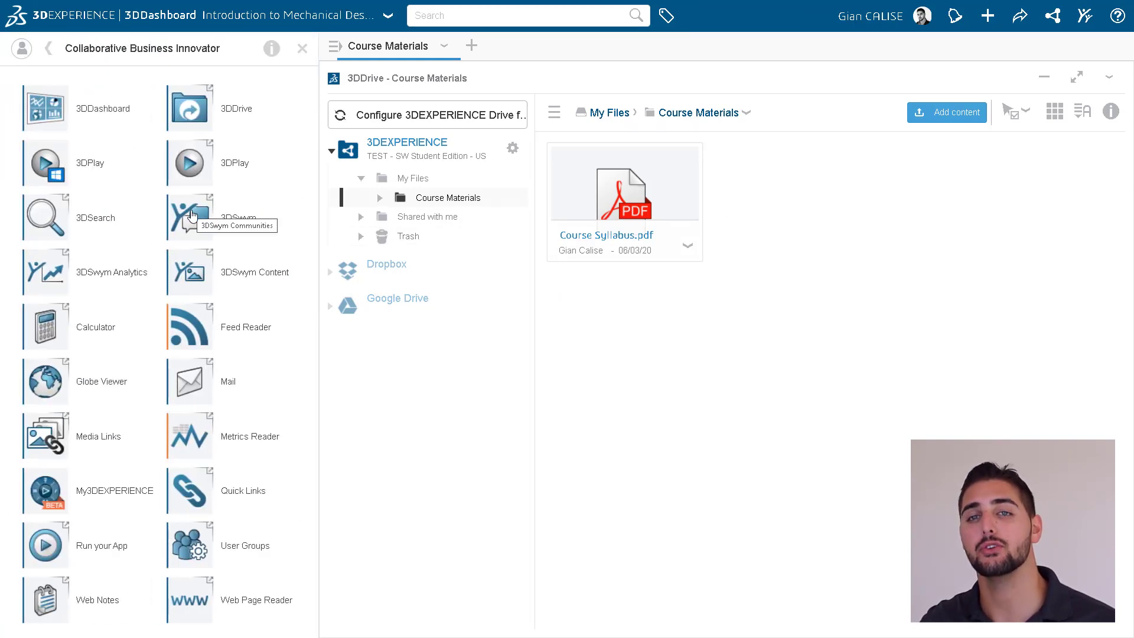
{"action": "left_click", "coordinate": [184, 543]}
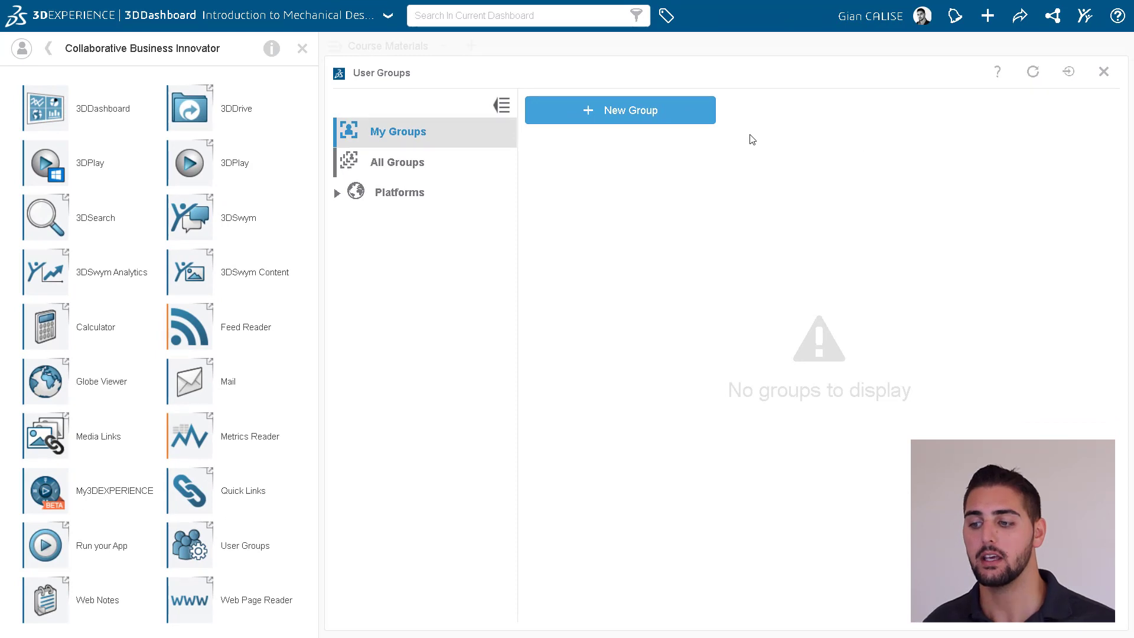
{"action": "left_click", "coordinate": [685, 121]}
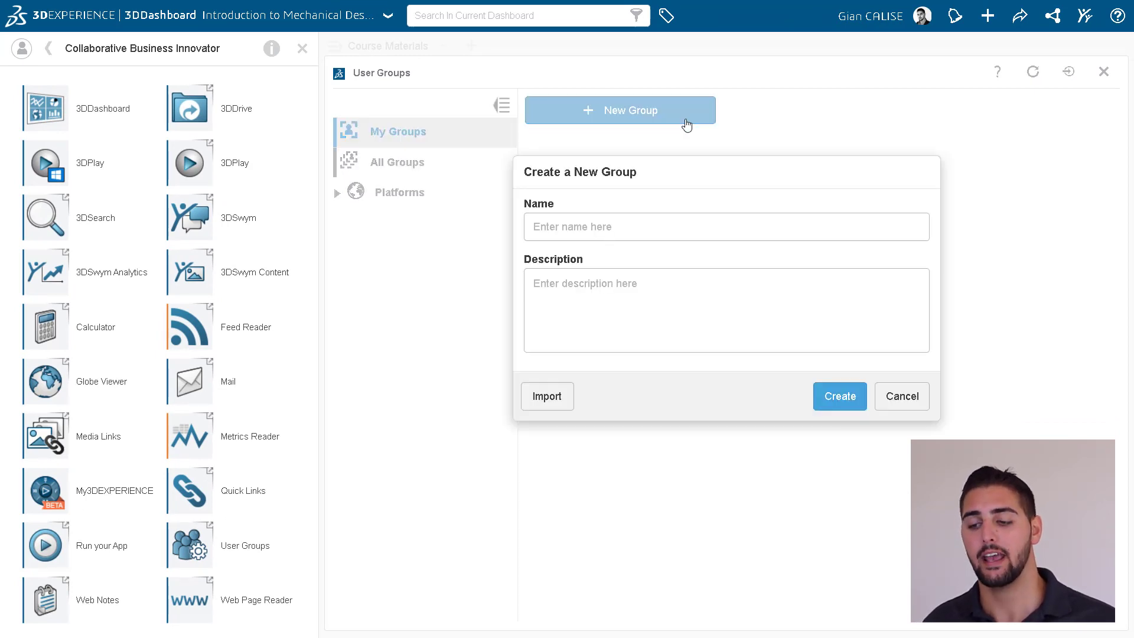
{"action": "left_click", "coordinate": [654, 225]}
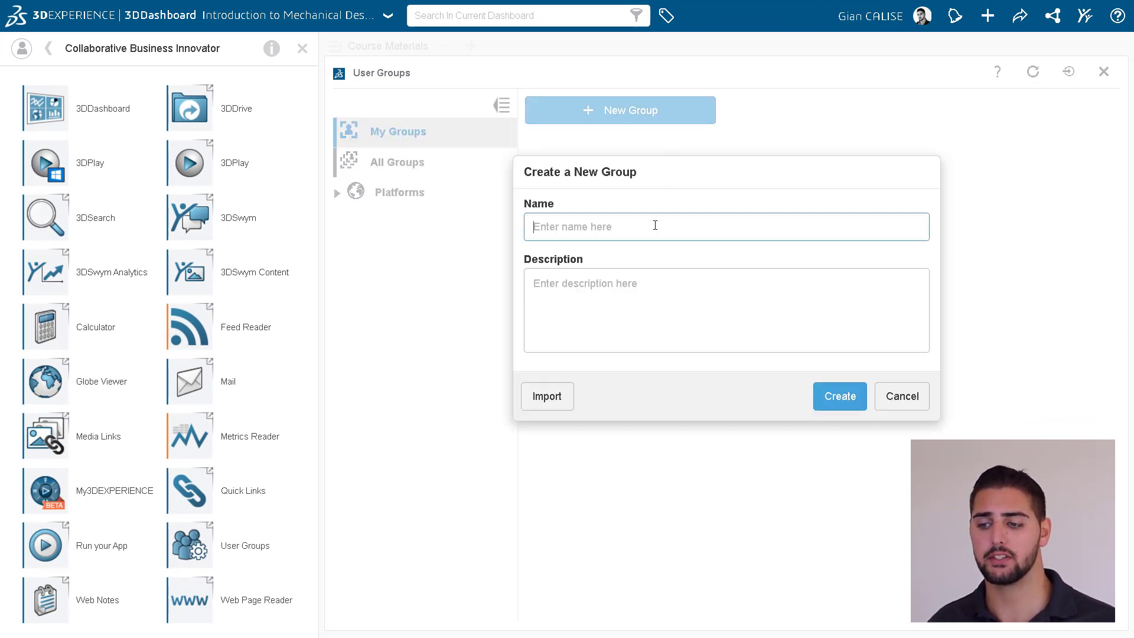
{"action": "type", "text": "Fall Semester 2020"}
{"action": "key", "text": "Tab"}
{"action": "type", "text": "Intro to Mechanical Desig"}
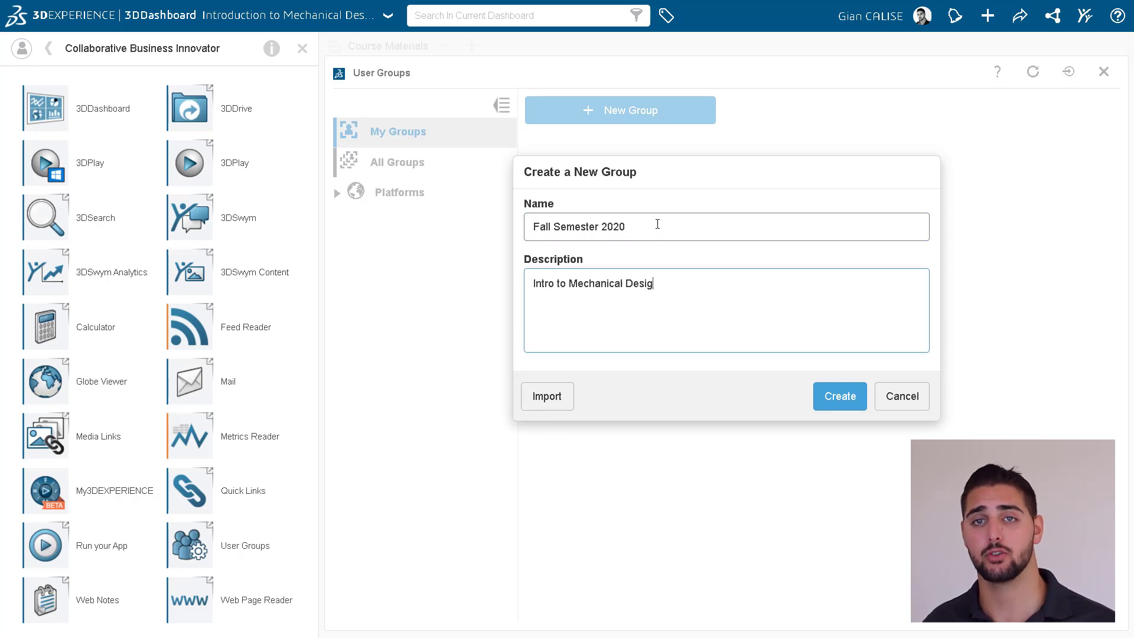
{"action": "type", "text": "n Course taught in the Fall of 2020"}
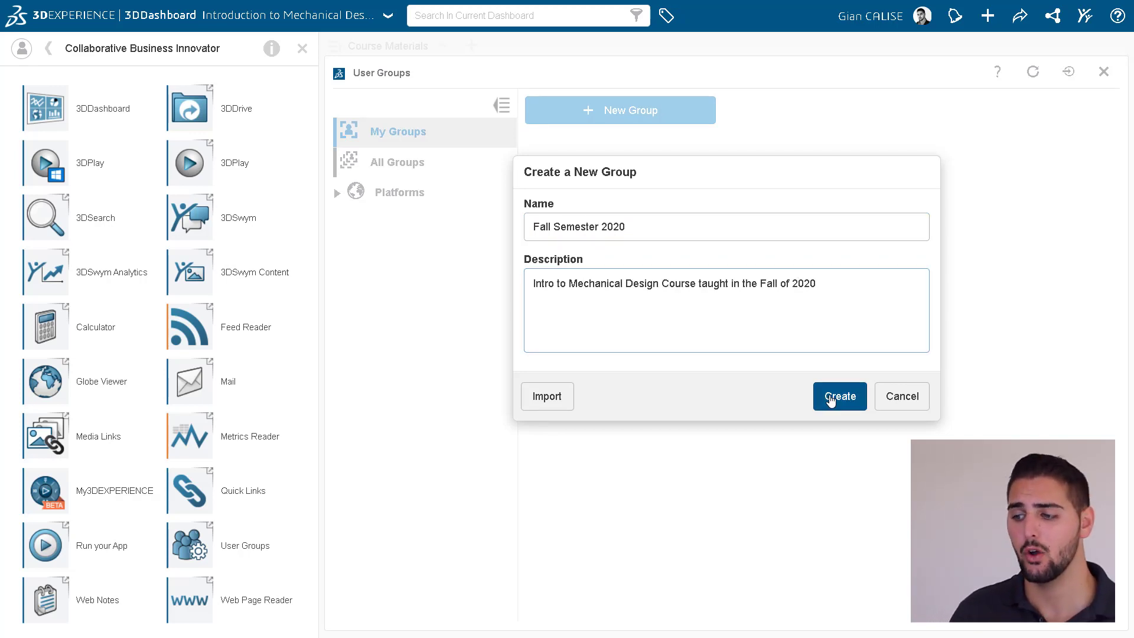
{"action": "left_click", "coordinate": [833, 398]}
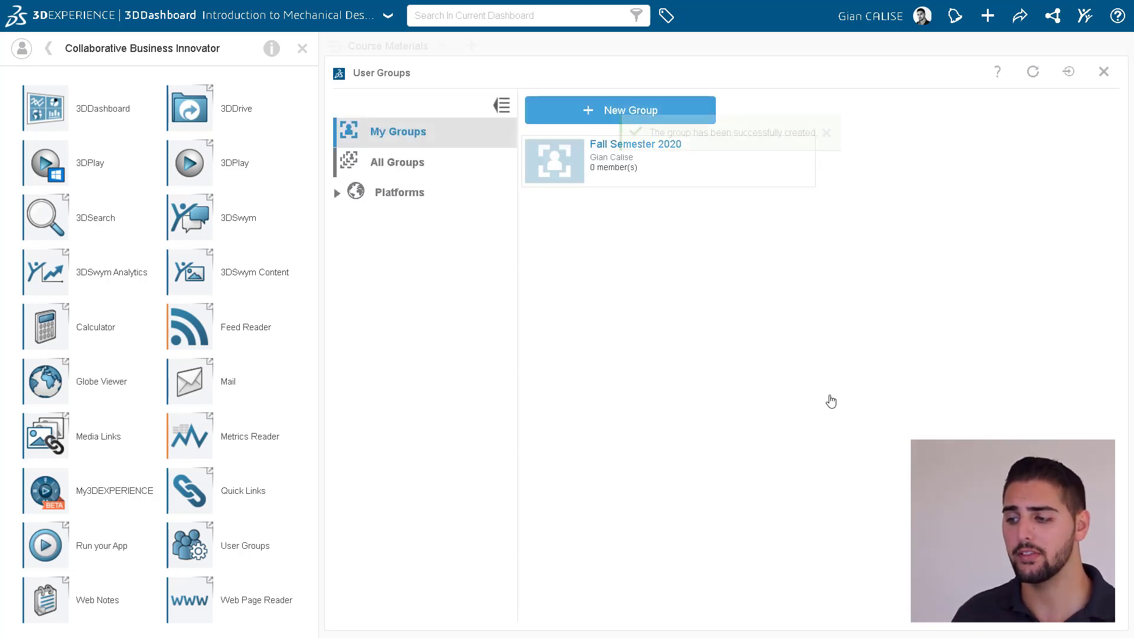
Add two people found by name search plus the account owner to the Fall Semester 2020 group.
{"action": "left_click", "coordinate": [680, 154]}
{"action": "left_click", "coordinate": [1033, 230]}
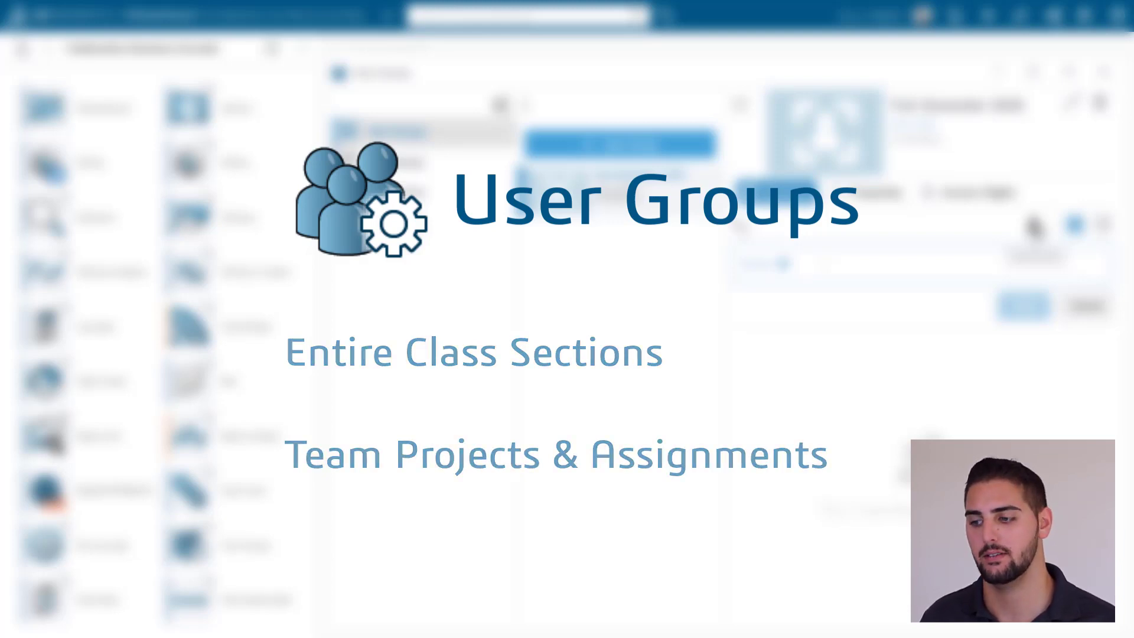
{"action": "type", "text": "john"}
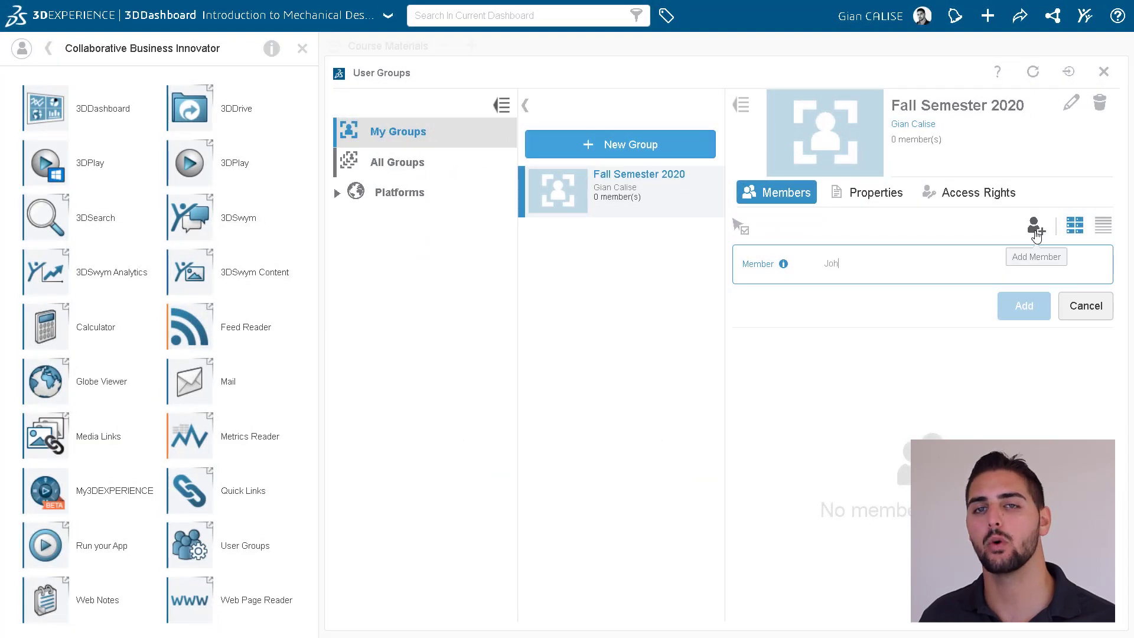
{"action": "left_click", "coordinate": [912, 286]}
{"action": "type", "text": "Ry"}
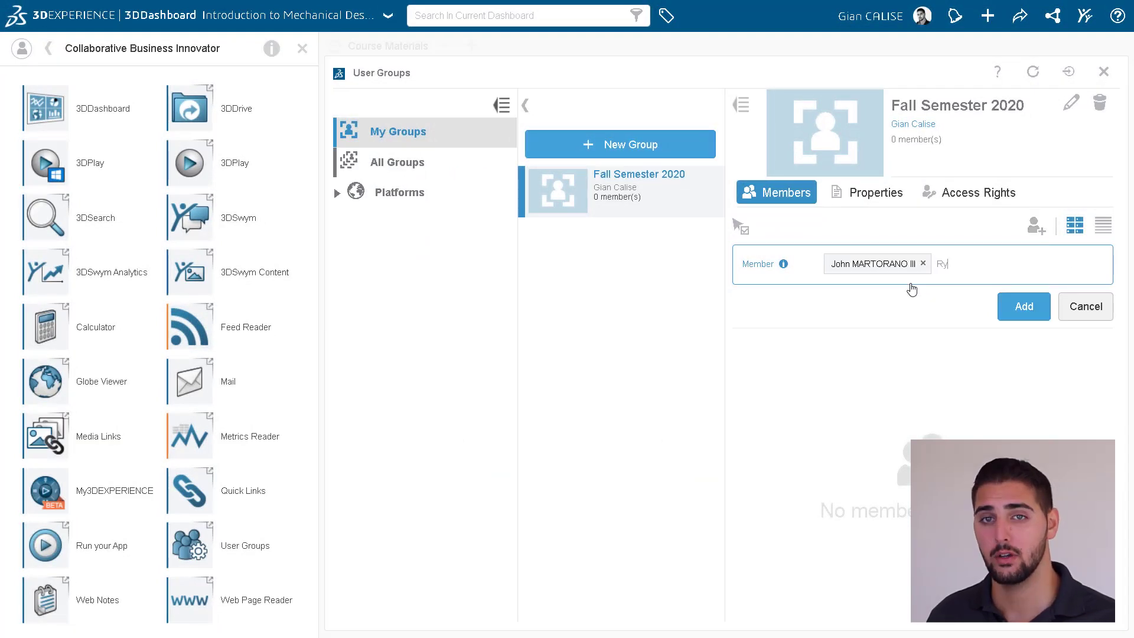
{"action": "type", "text": "an"}
{"action": "left_click", "coordinate": [985, 284]}
{"action": "type", "text": "G"}
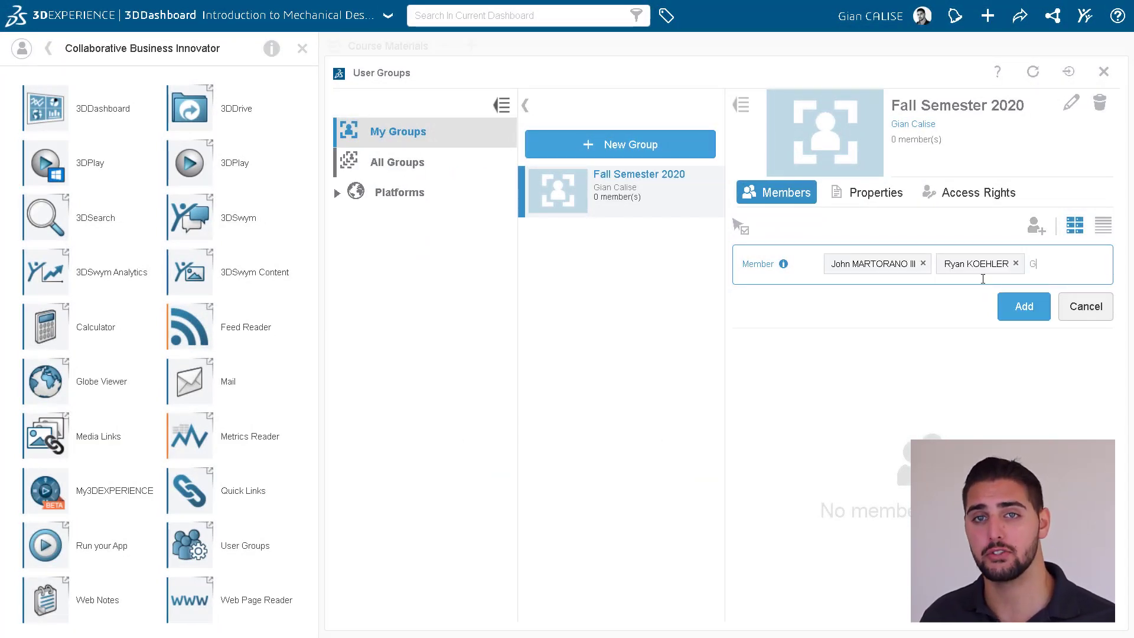
{"action": "type", "text": "ian"}
{"action": "left_click", "coordinate": [1048, 309]}
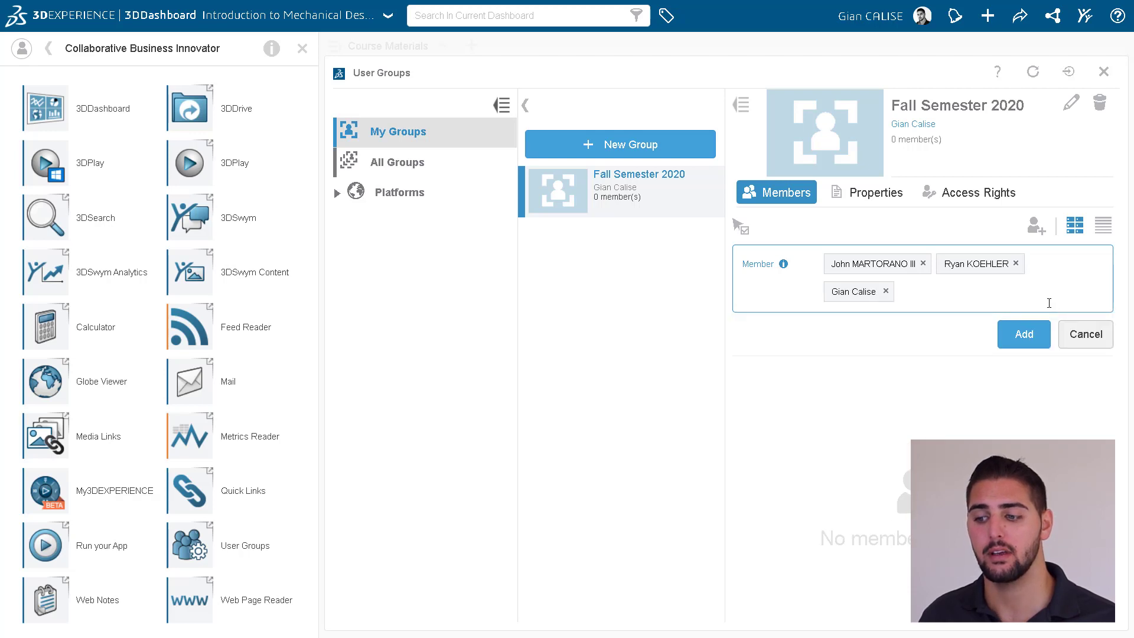
{"action": "left_click", "coordinate": [1025, 334]}
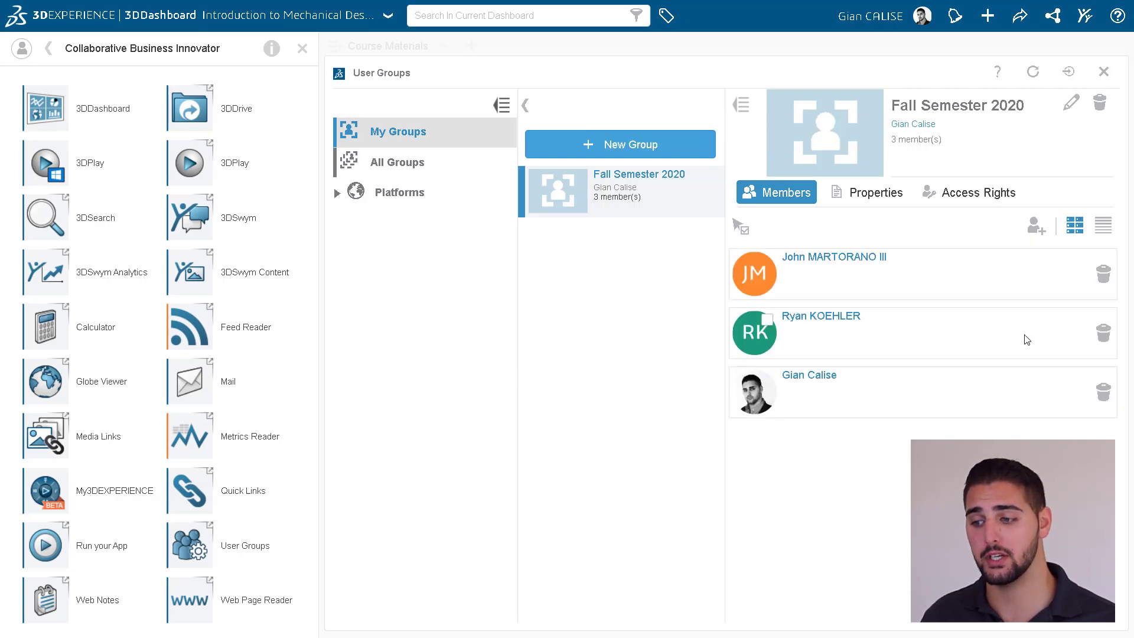
Share the Course Materials folder with the Fall Semester 2020 group under Can view.
{"action": "left_click", "coordinate": [1104, 71]}
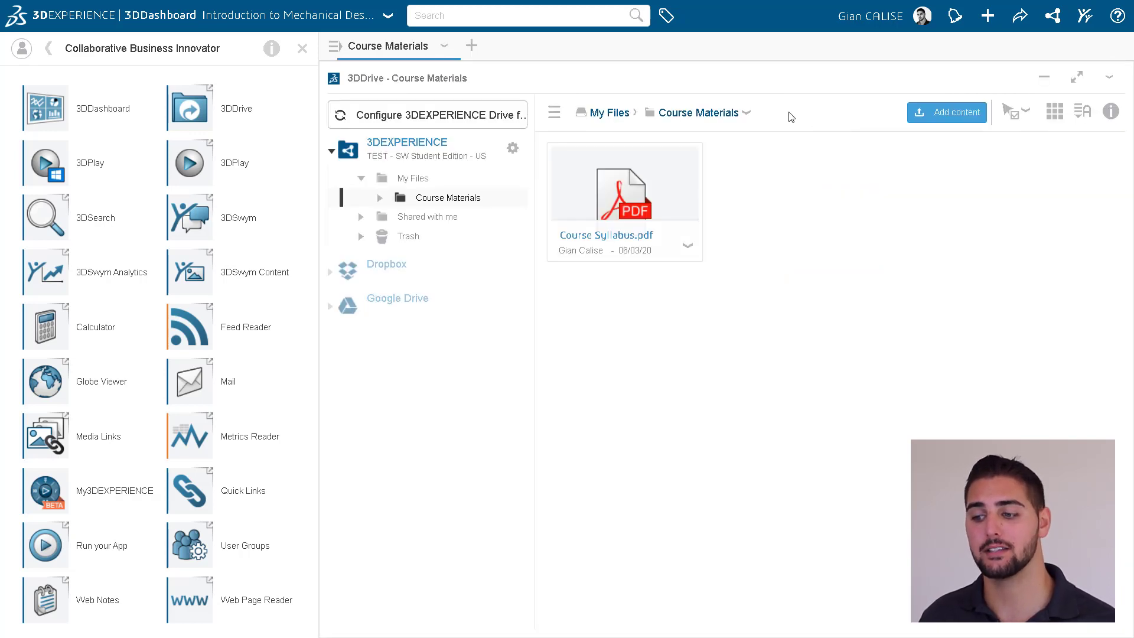
{"action": "left_click", "coordinate": [747, 114]}
{"action": "left_click", "coordinate": [764, 146]}
{"action": "type", "text": "Fall Semester"}
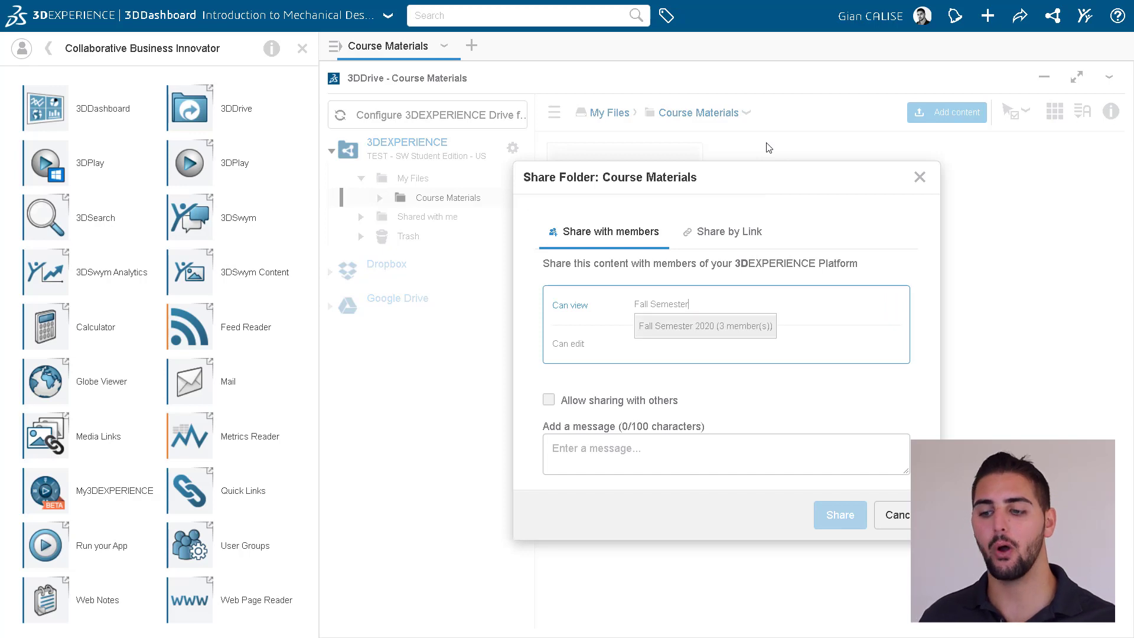
{"action": "left_click", "coordinate": [711, 327]}
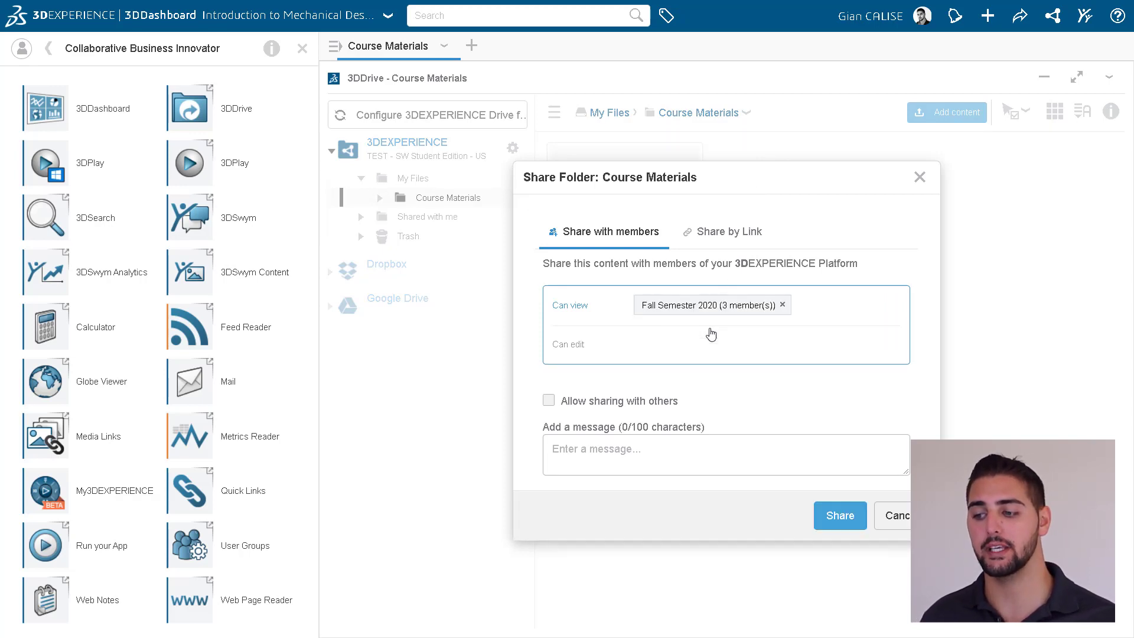
{"action": "left_click", "coordinate": [836, 512]}
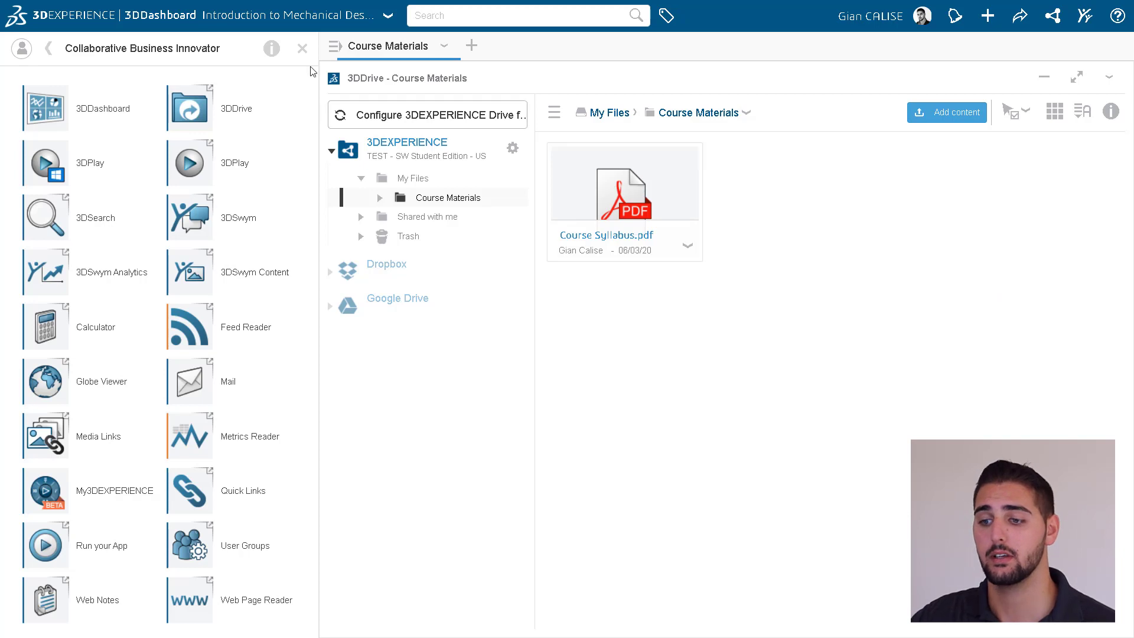
Add a new dashboard tab named 'Course Syllabus'.
{"action": "left_click", "coordinate": [302, 50]}
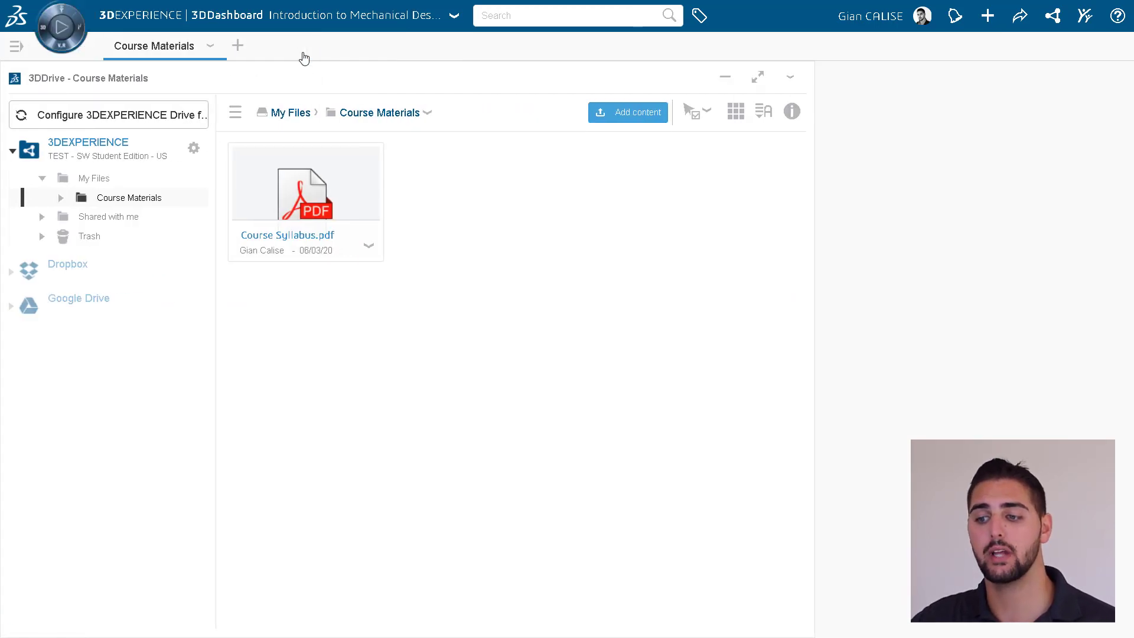
{"action": "left_click", "coordinate": [238, 47]}
{"action": "double_click", "coordinate": [246, 46]}
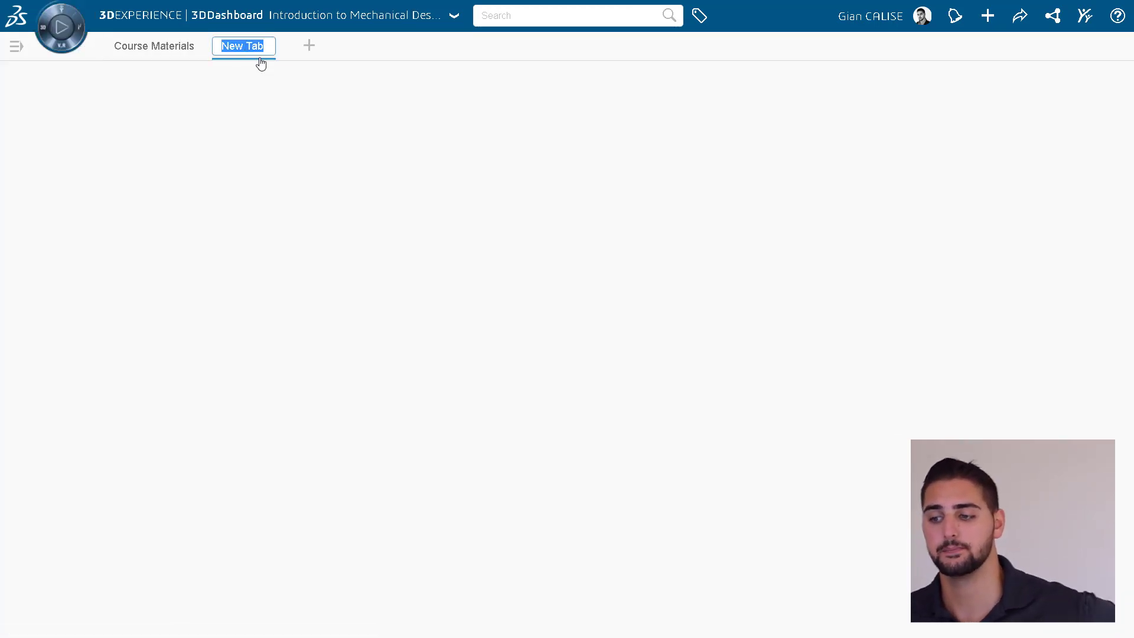
{"action": "type", "text": "Course Syllab"}
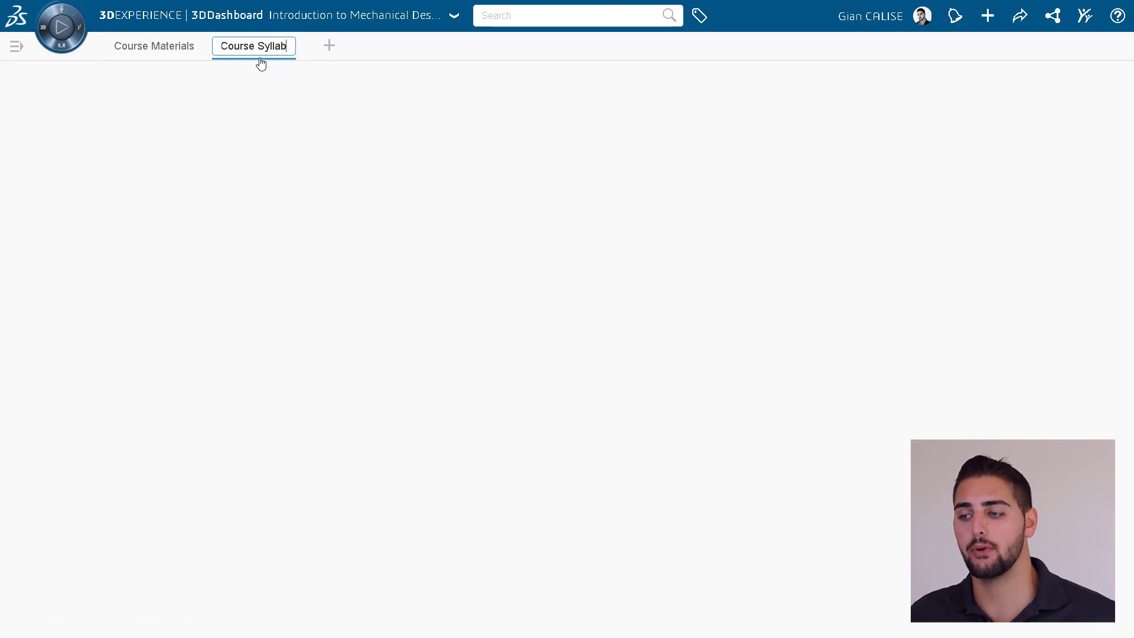
{"action": "type", "text": "us"}
{"action": "key", "text": "Return"}
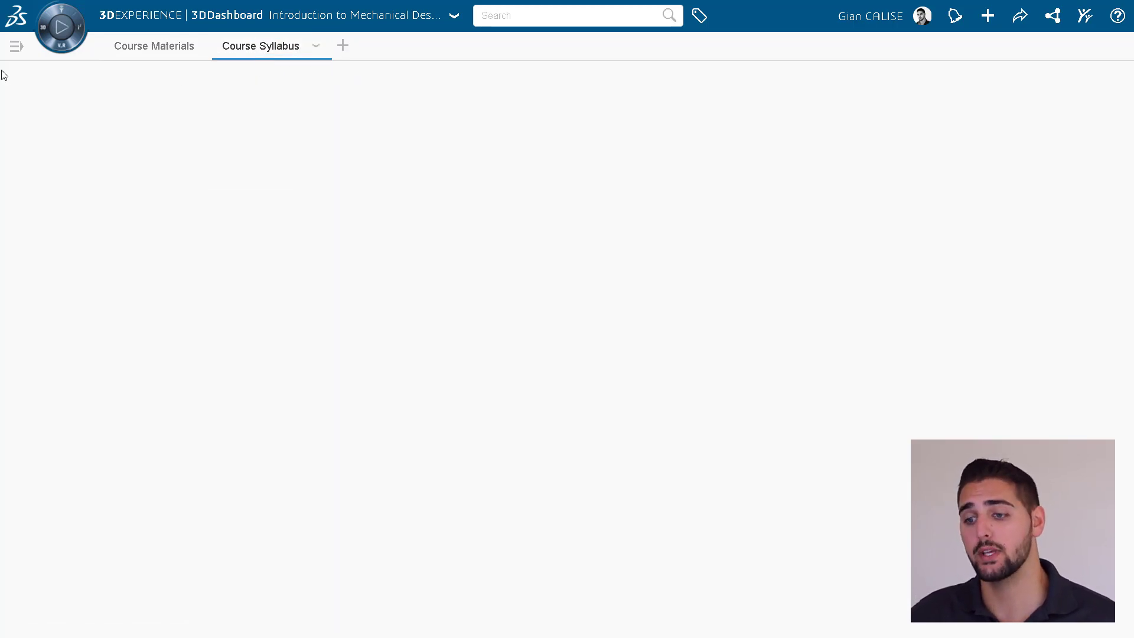
Place a full-size 3DPlay widget showing Course Syllabus.pdf on the tab, then delete it.
{"action": "left_click", "coordinate": [59, 42]}
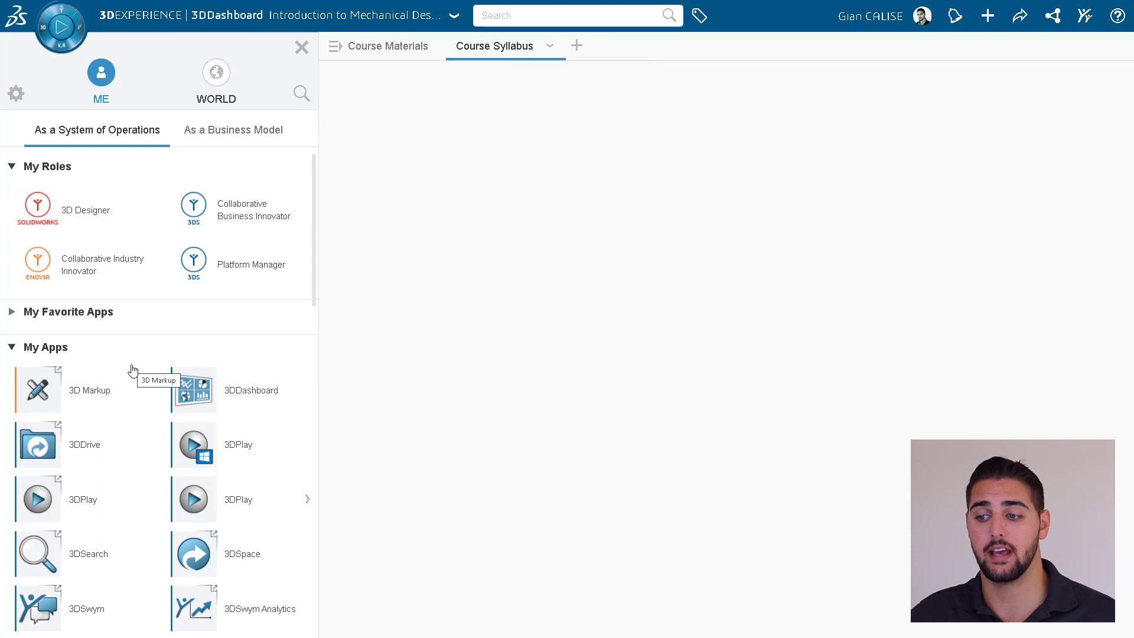
{"action": "left_click_drag", "start_coordinate": [193, 499], "coordinate": [411, 288]}
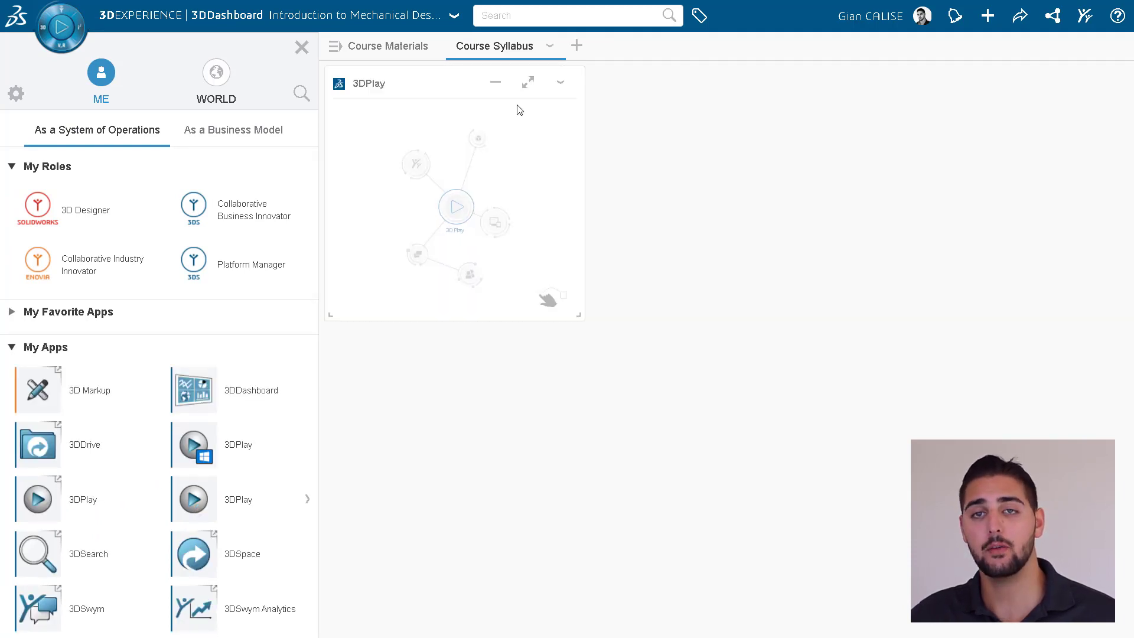
{"action": "left_click", "coordinate": [549, 46]}
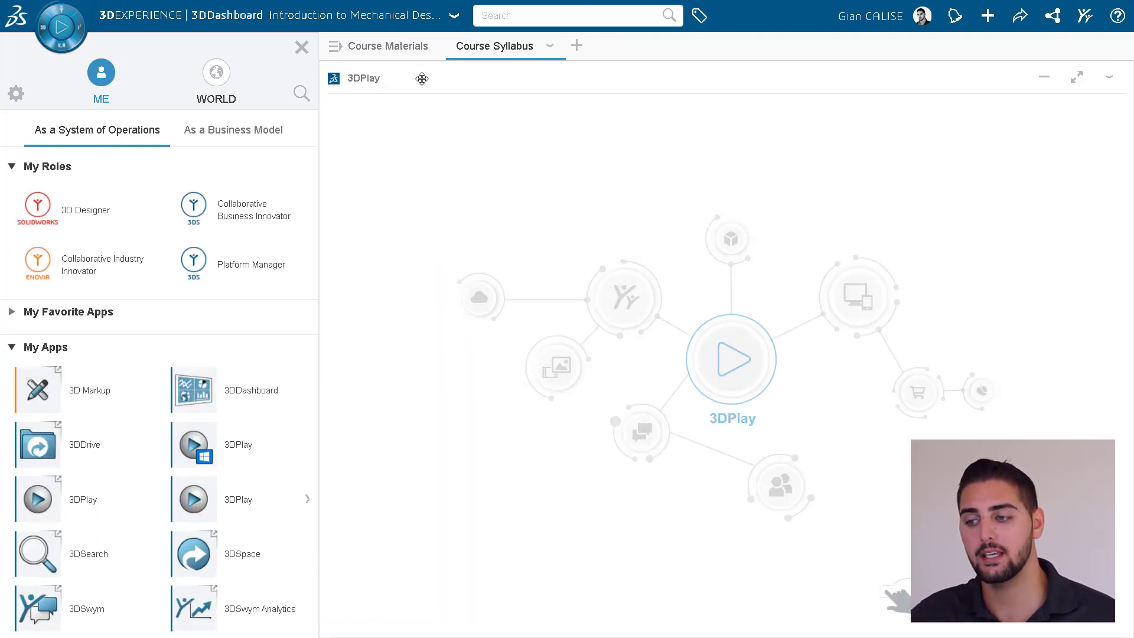
{"action": "left_click", "coordinate": [393, 47]}
{"action": "left_click_drag", "start_coordinate": [594, 202], "coordinate": [647, 319]}
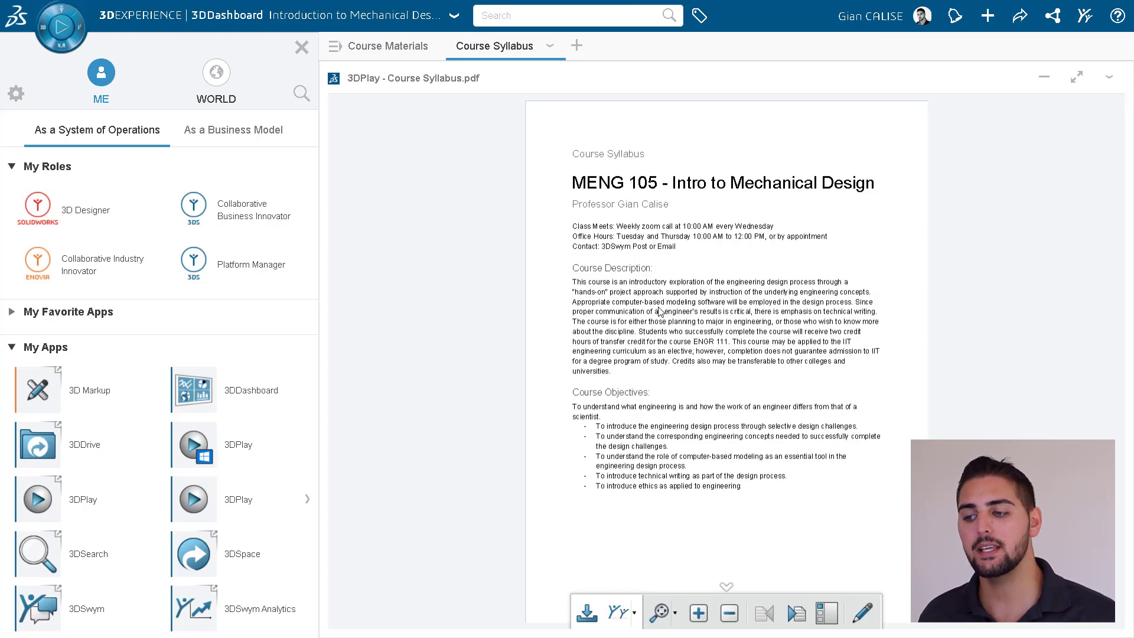
{"action": "left_click", "coordinate": [1109, 77]}
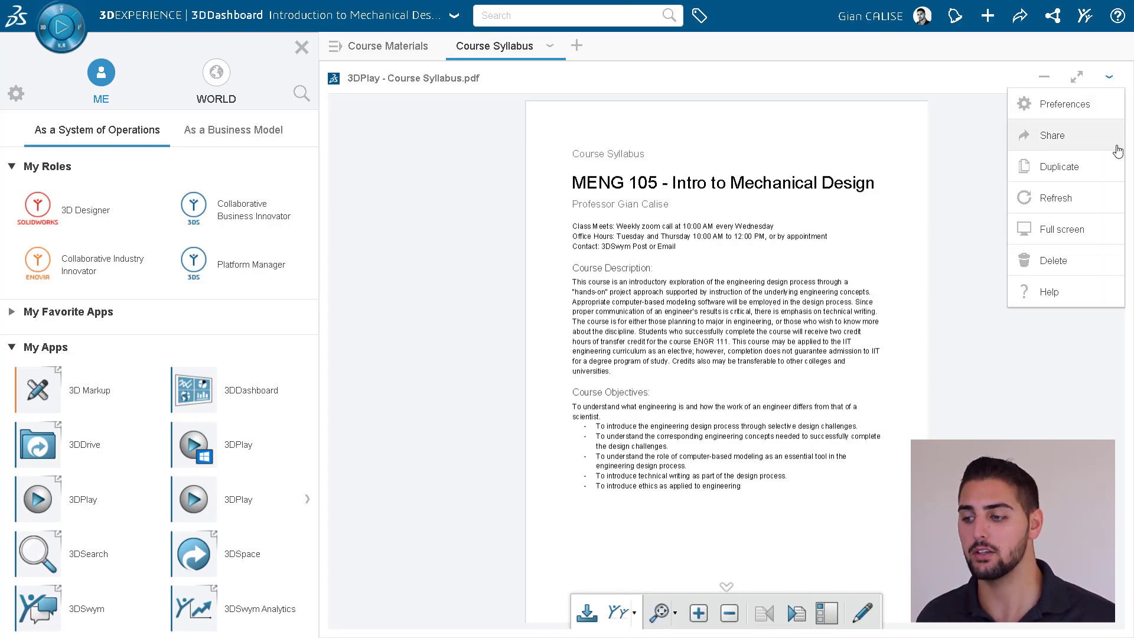
{"action": "left_click", "coordinate": [1088, 267]}
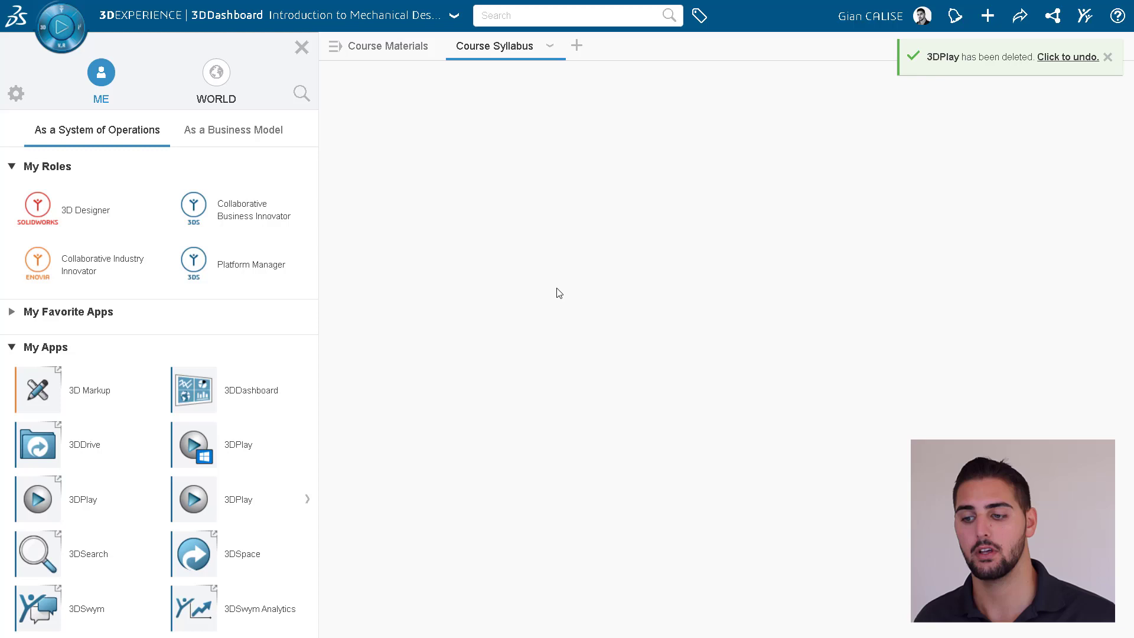
Add a Web Page Reader widget showing the Course Syllabus Google Doc from the pasted link.
{"action": "left_click", "coordinate": [195, 211]}
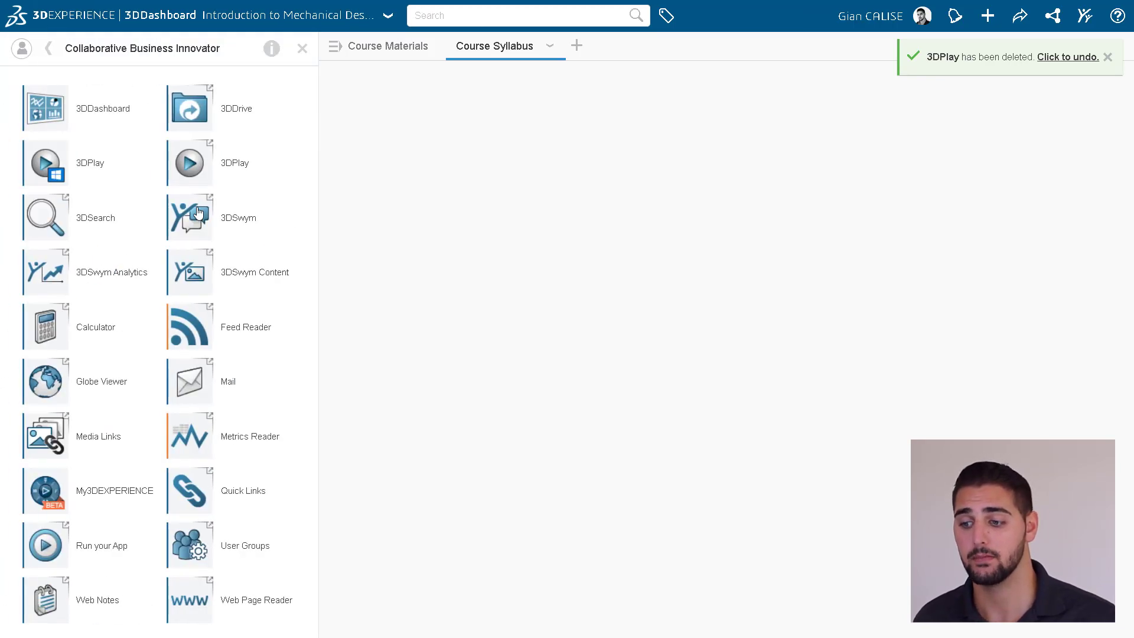
{"action": "left_click_drag", "start_coordinate": [204, 598], "coordinate": [387, 387]}
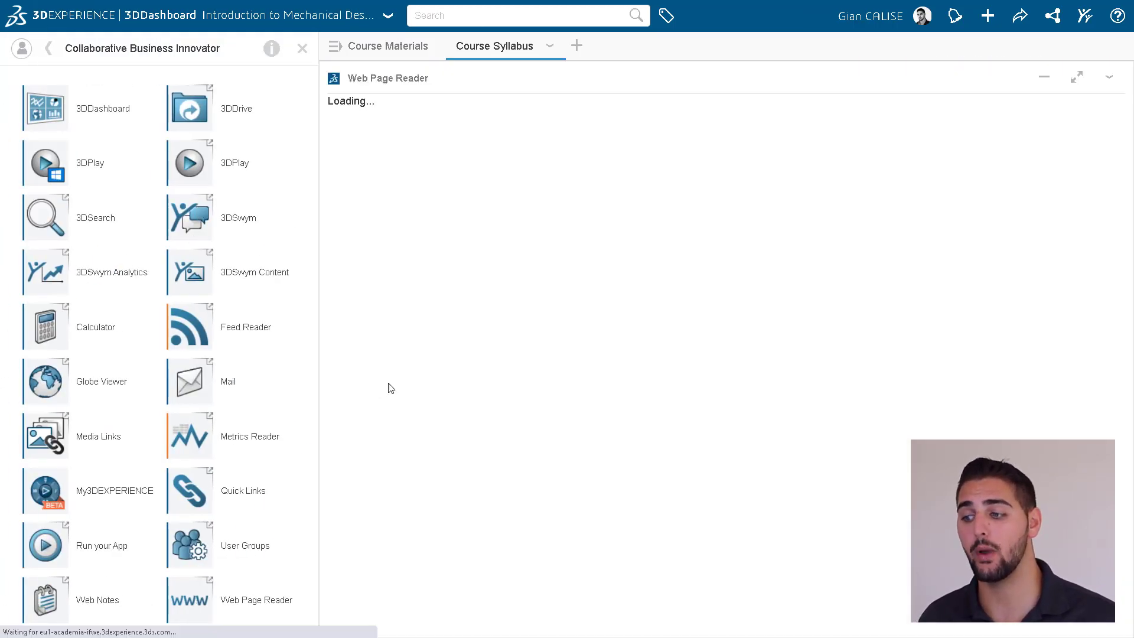
{"action": "left_click", "coordinate": [479, 208]}
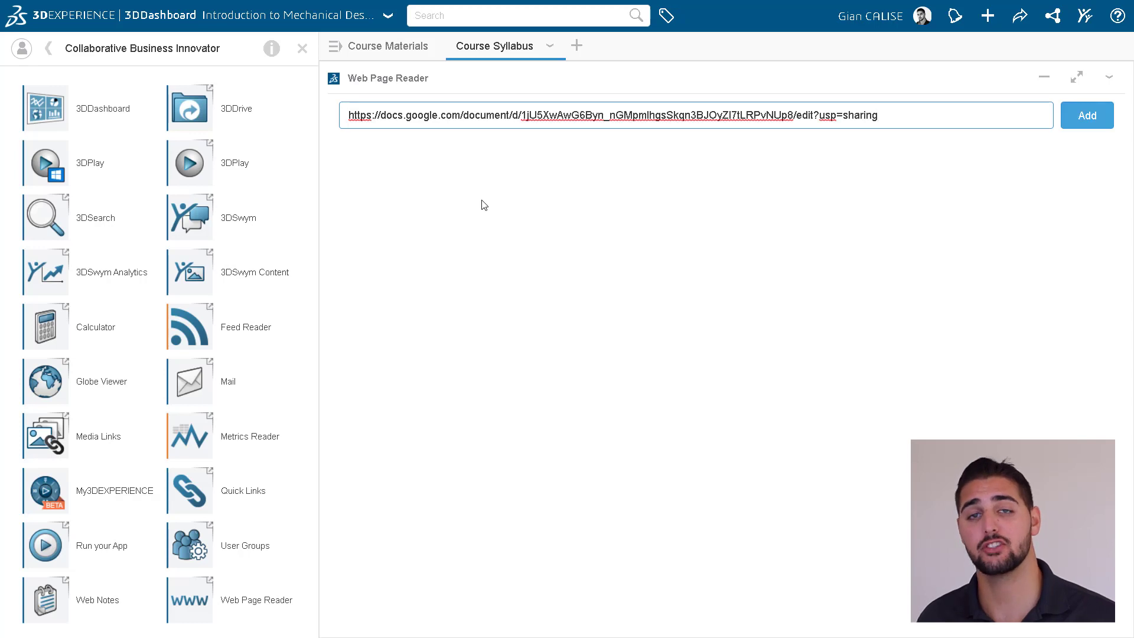
{"action": "left_click", "coordinate": [1071, 118]}
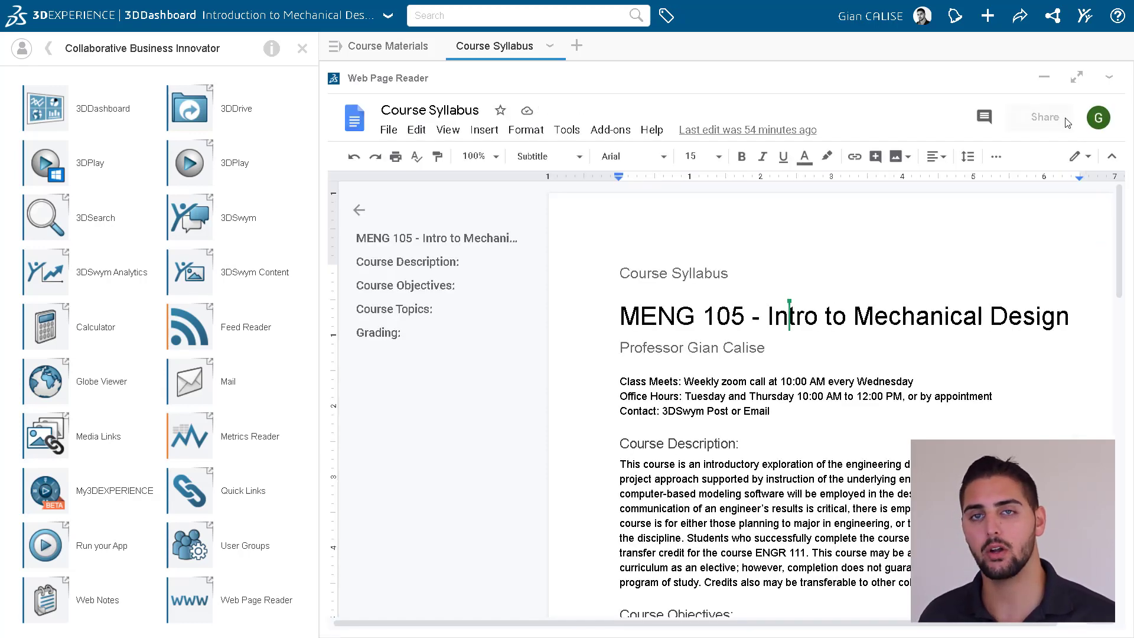
{"action": "left_click_drag", "start_coordinate": [189, 491], "coordinate": [831, 384]}
{"action": "left_click", "coordinate": [302, 48]}
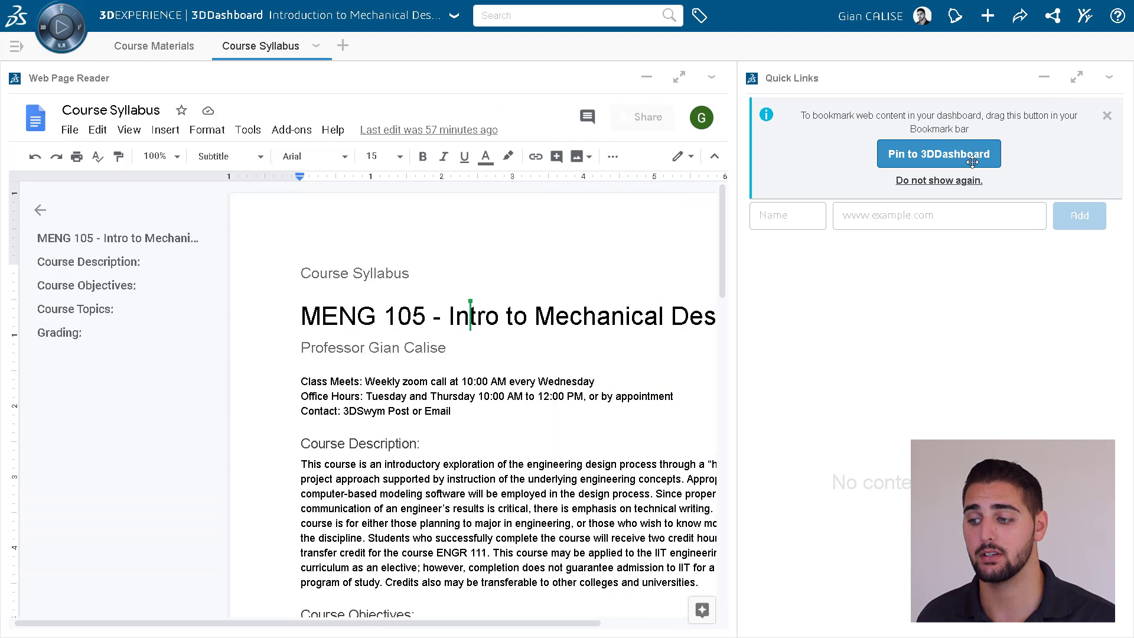
{"action": "left_click", "coordinate": [1107, 116]}
{"action": "type", "text": "McMaster "}
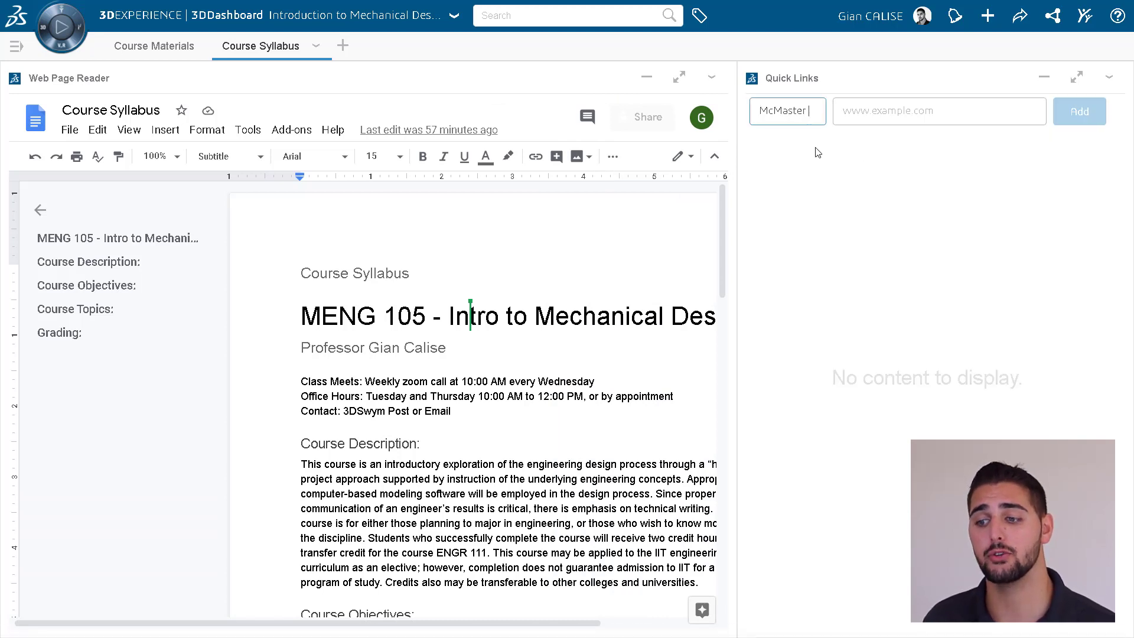
{"action": "type", "text": "Carr"}
{"action": "key", "text": "Tab"}
{"action": "type", "text": "https://www.mcmaster.com/"}
{"action": "key", "text": "Return"}
{"action": "type", "text": "ASME"}
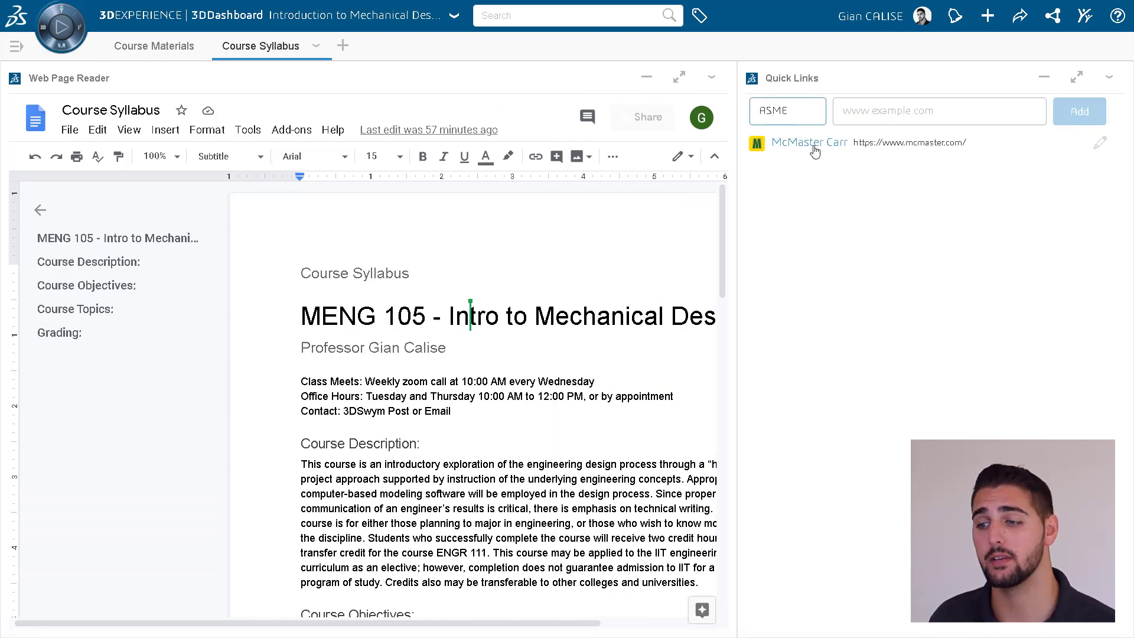
{"action": "key", "text": "Tab"}
{"action": "type", "text": "https://www.asme.org/"}
{"action": "key", "text": "Return"}
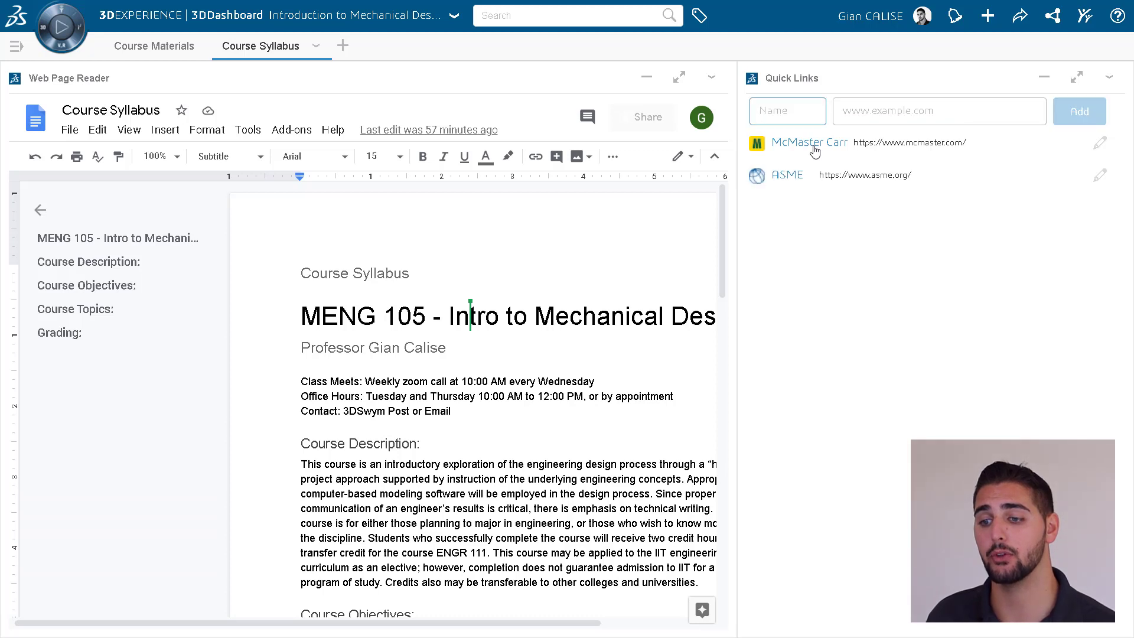
{"action": "type", "text": "Engineering Textbook"}
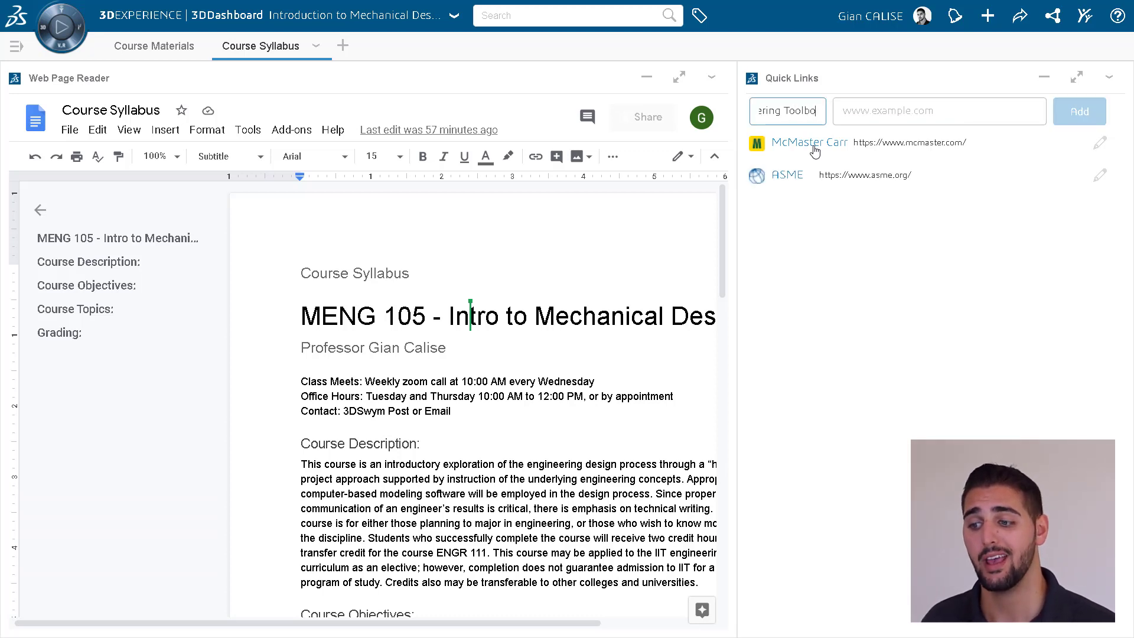
{"action": "key", "text": "Tab"}
{"action": "type", "text": "https://engineeringtoolbox.com"}
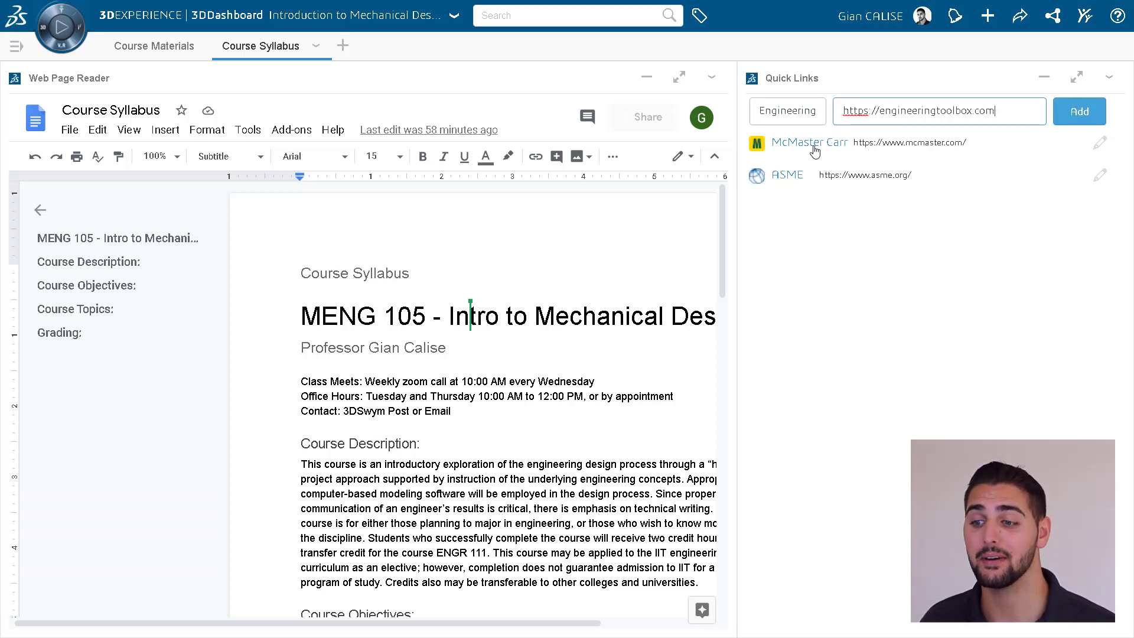
{"action": "key", "text": "Return"}
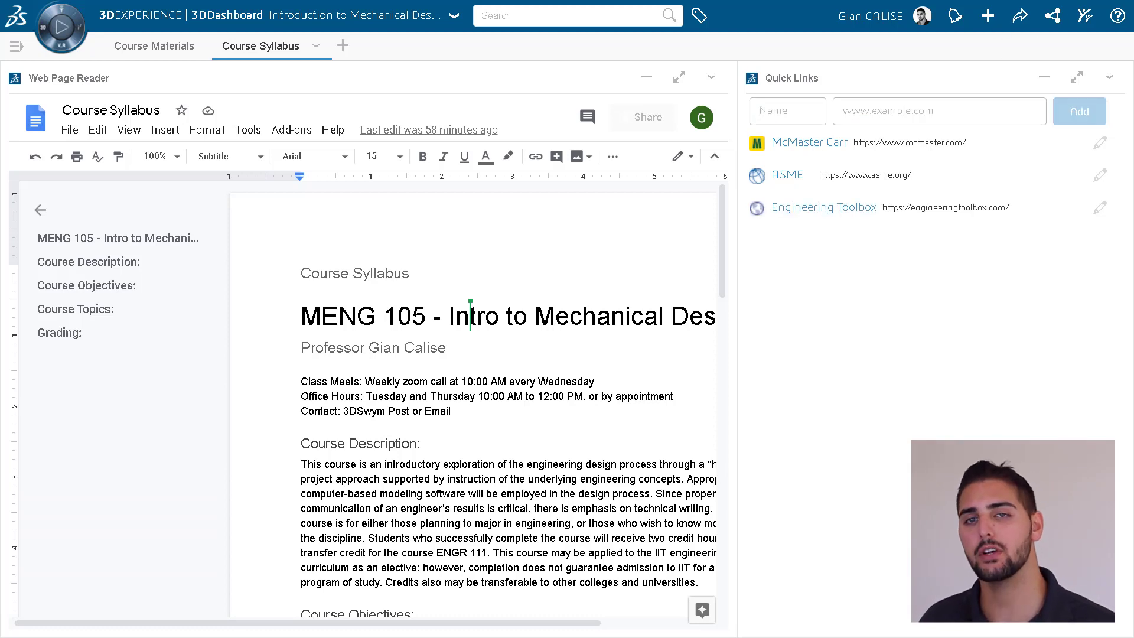
From the dashboard title's Share option, choose Manage members of this dashboard.
{"action": "left_click", "coordinate": [454, 18]}
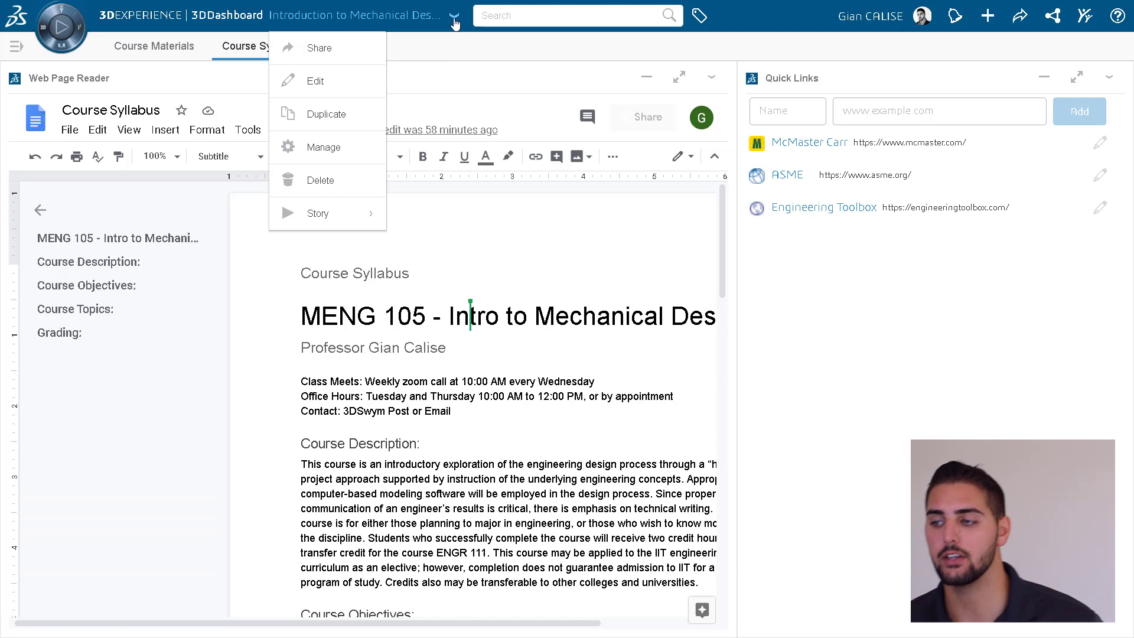
{"action": "left_click", "coordinate": [358, 49]}
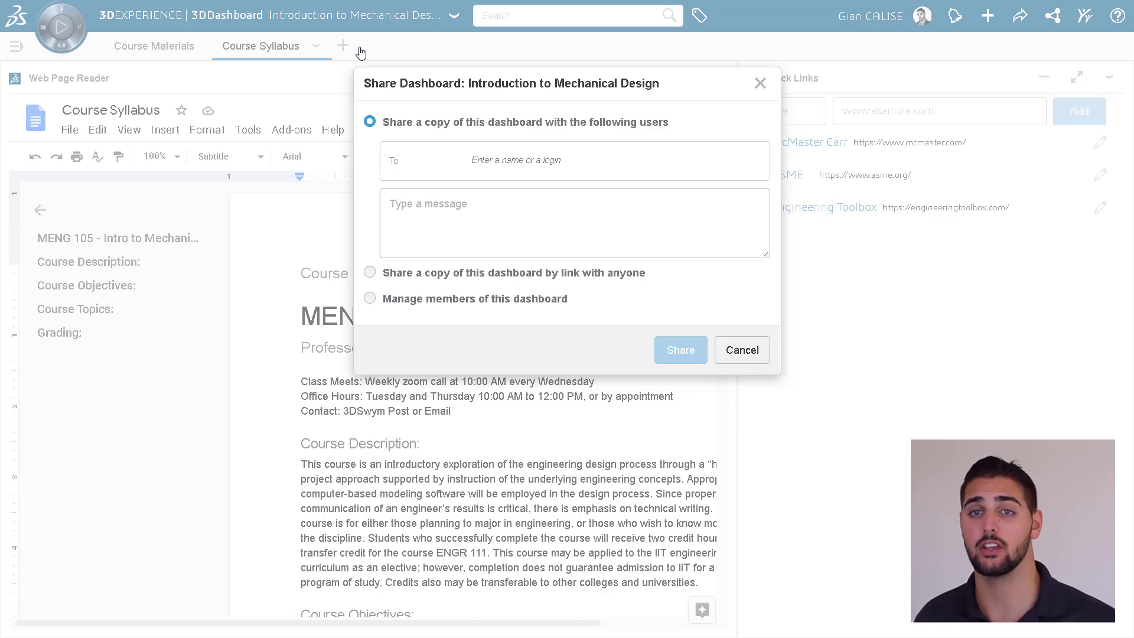
{"action": "left_click", "coordinate": [369, 299]}
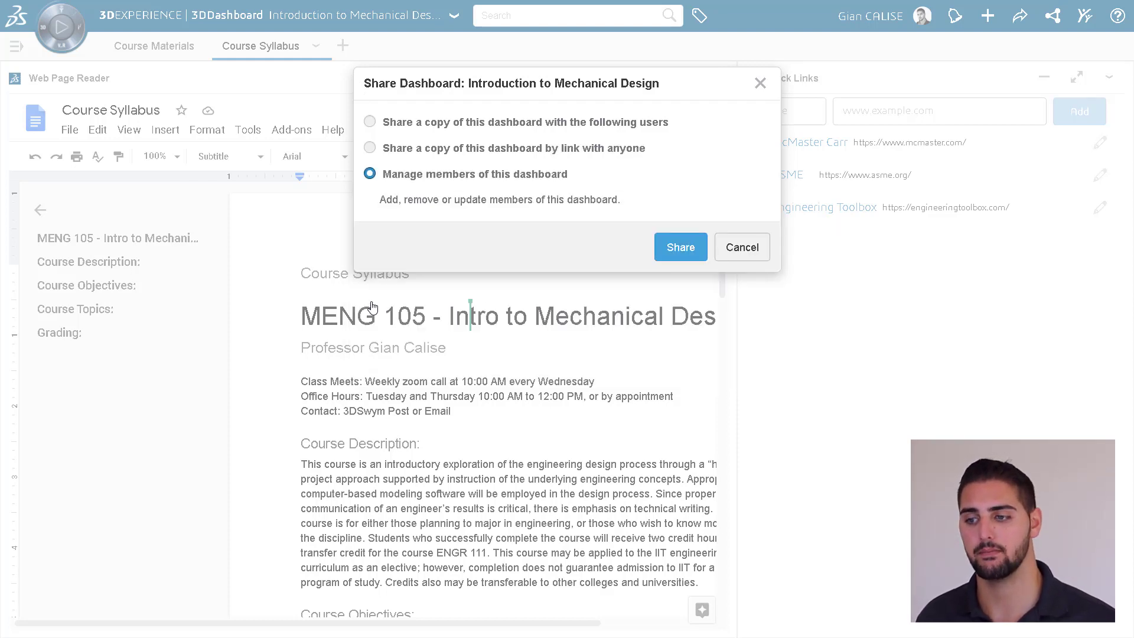
{"action": "left_click", "coordinate": [679, 247]}
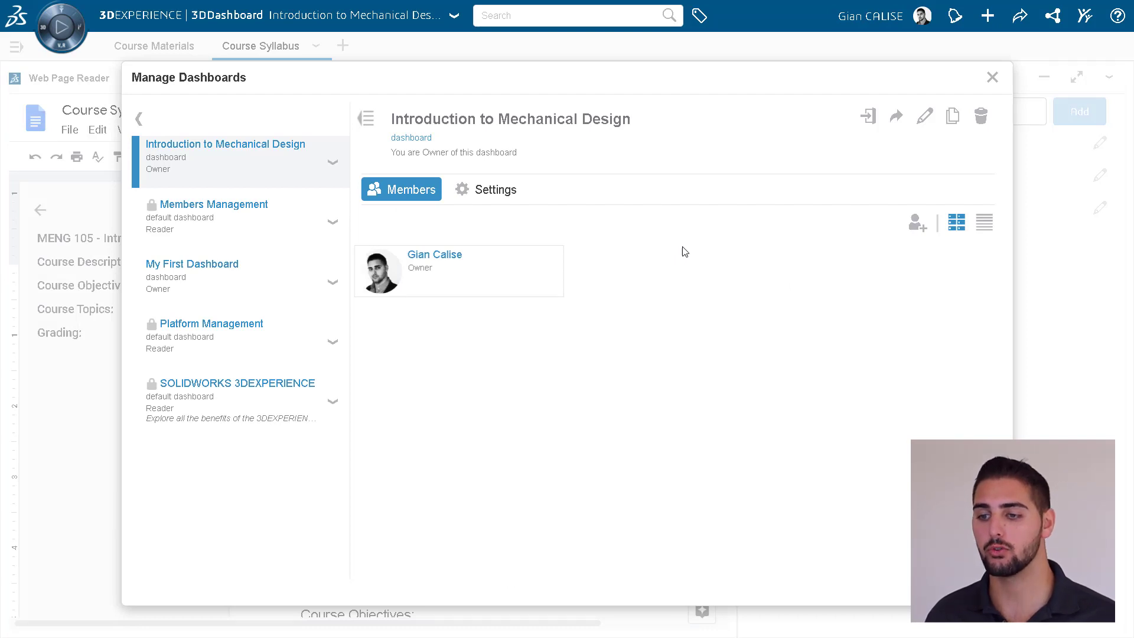
Add the Fall Semester 2020 group (3 members) as Readers of the dashboard.
{"action": "left_click", "coordinate": [917, 222]}
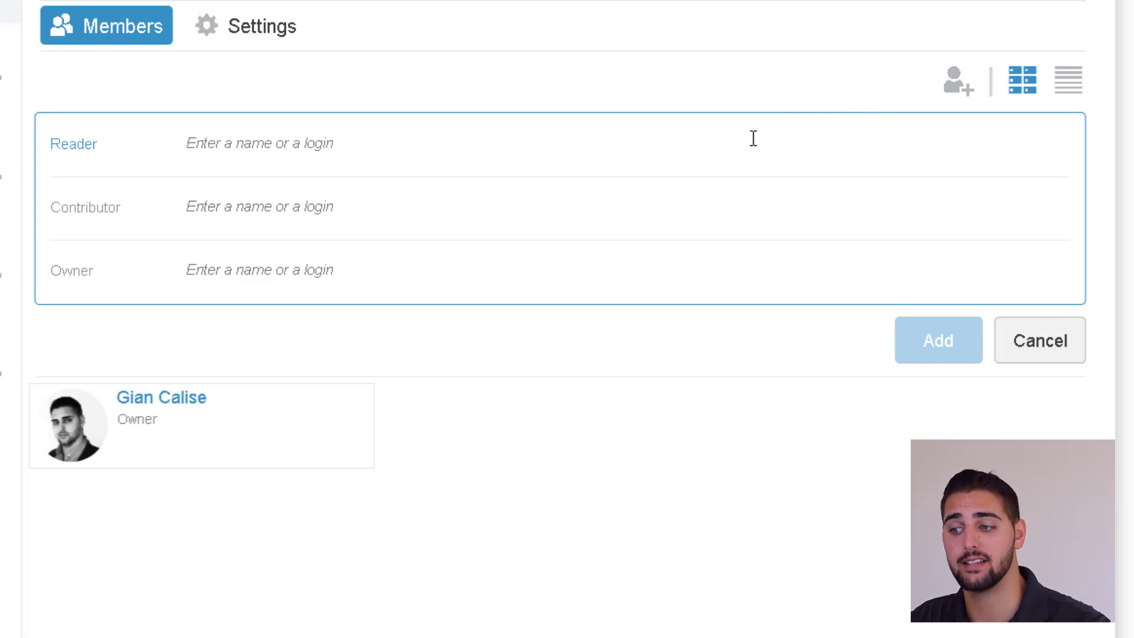
{"action": "type", "text": "Fall Semest"}
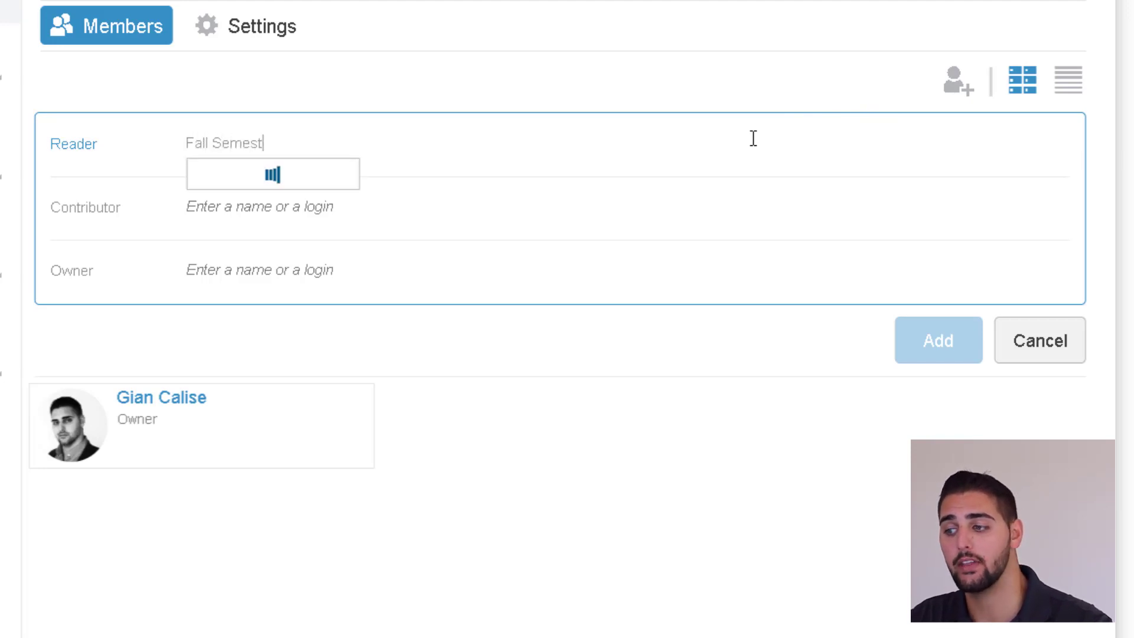
{"action": "type", "text": "er"}
{"action": "left_click", "coordinate": [385, 186]}
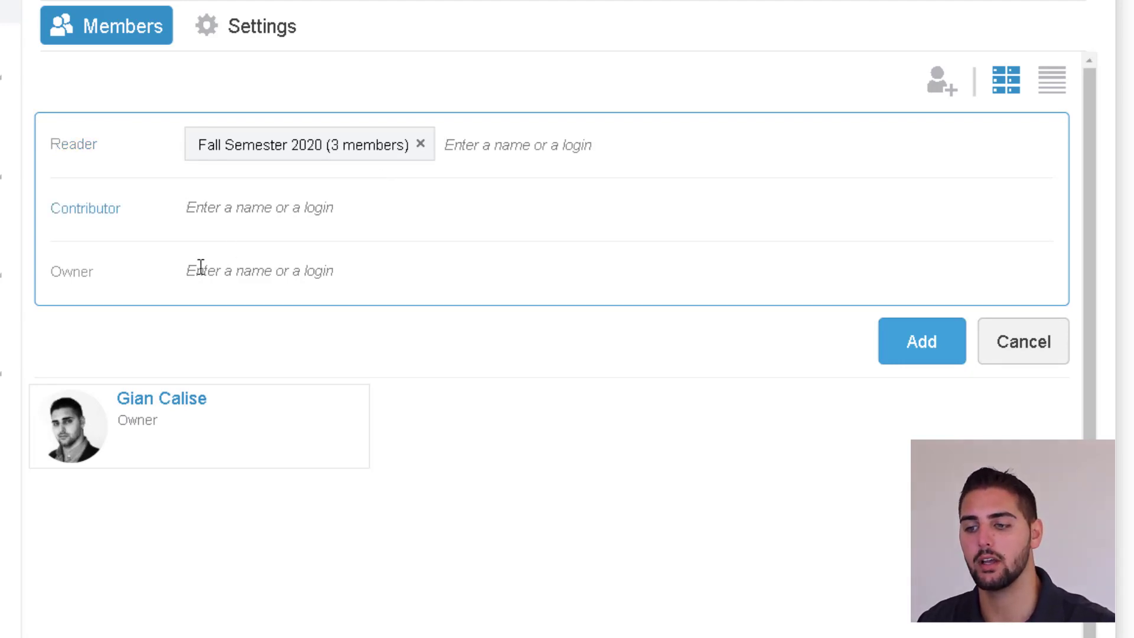
{"action": "left_click", "coordinate": [936, 363]}
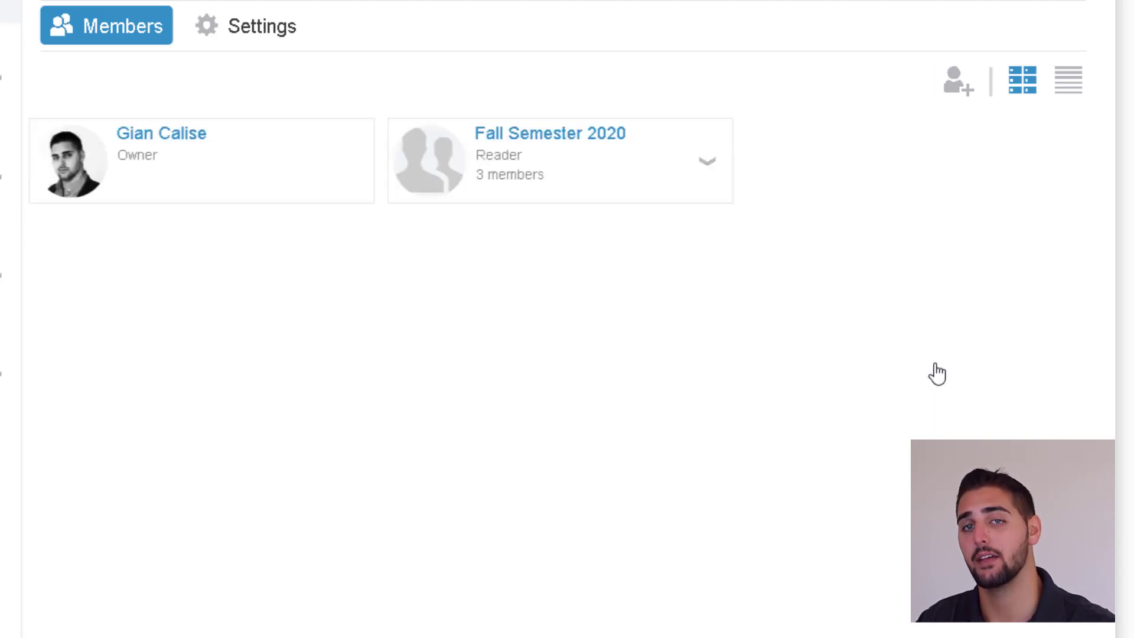